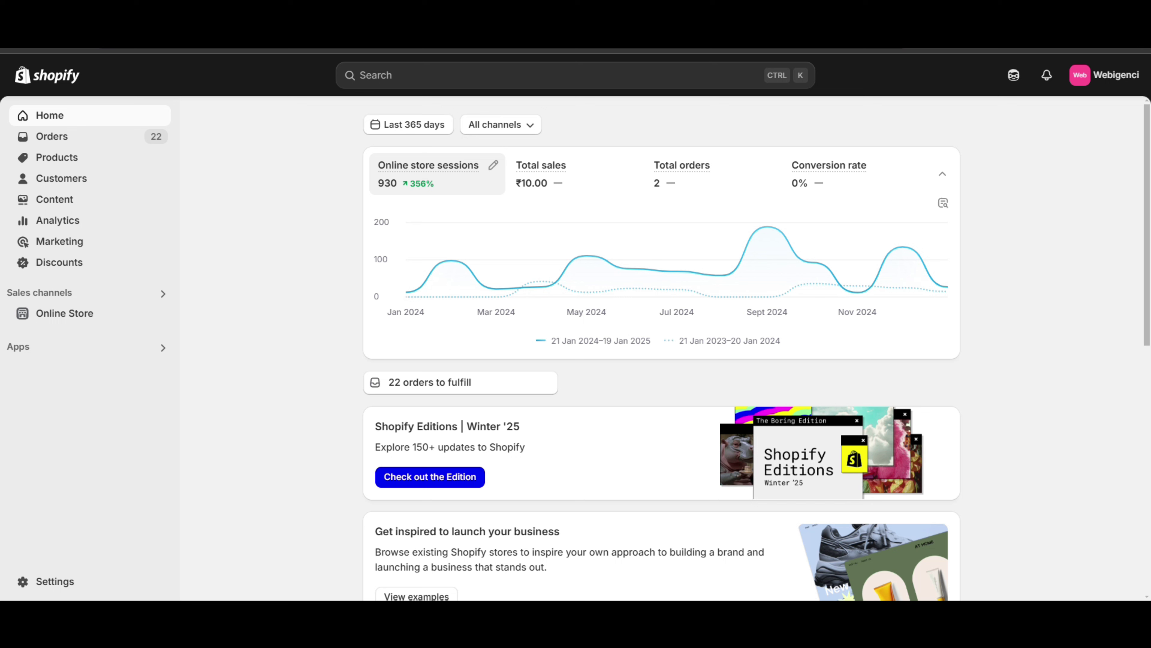
Search the Shopify App Store for "Deposit & Partial Payment Depo" and open the app from its listing.
{"action": "left_click", "coordinate": [69, 358]}
{"action": "type", "text": "Deposit & Partial Payment Depo"}
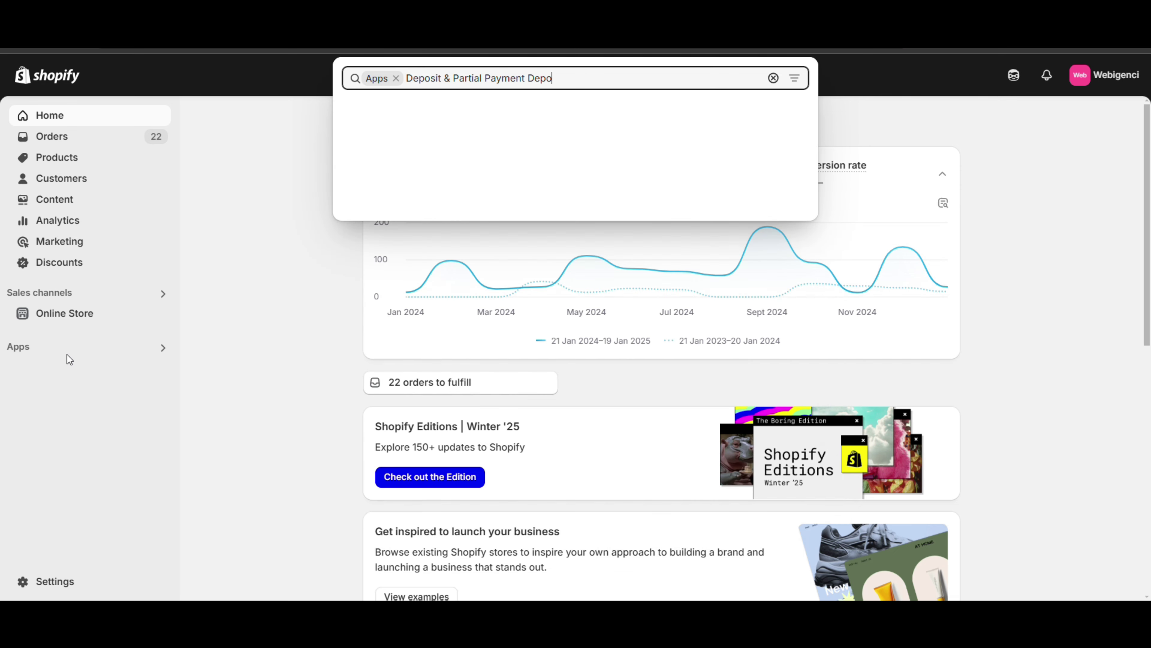
{"action": "key", "text": "Return"}
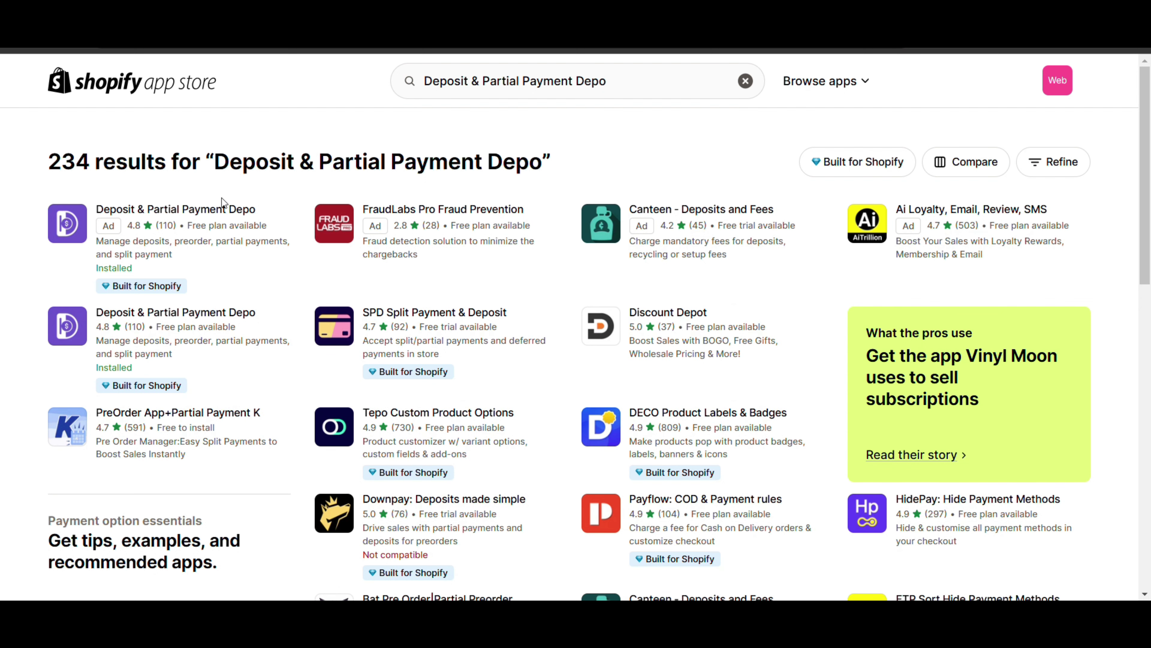
{"action": "left_click", "coordinate": [127, 210]}
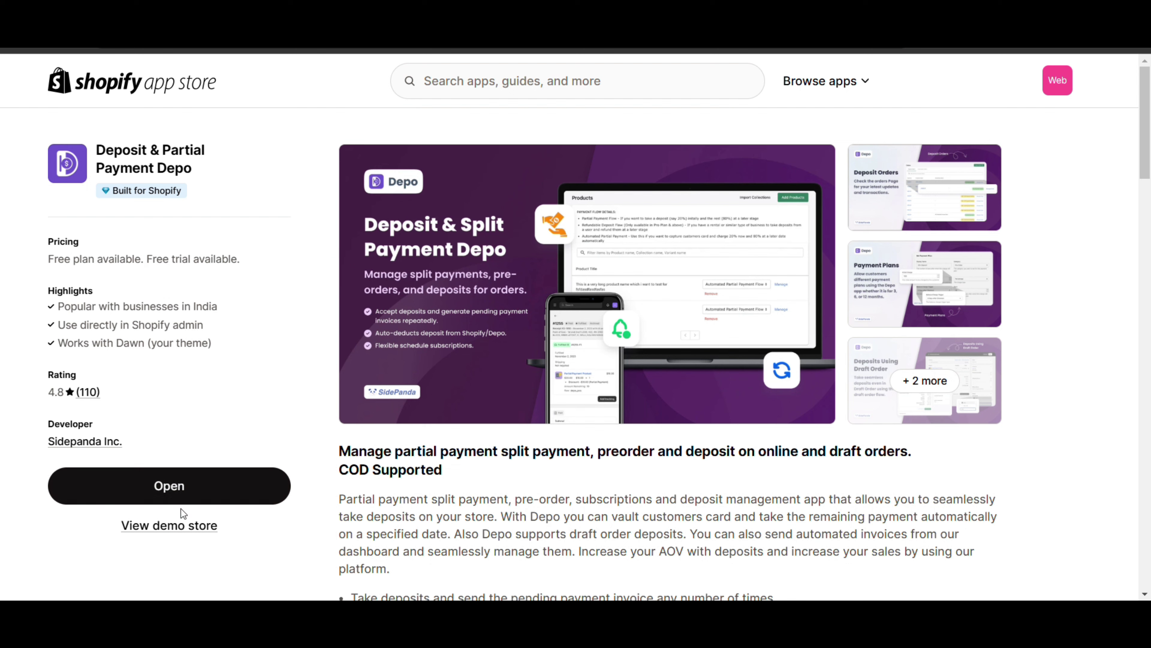
{"action": "left_click", "coordinate": [182, 485]}
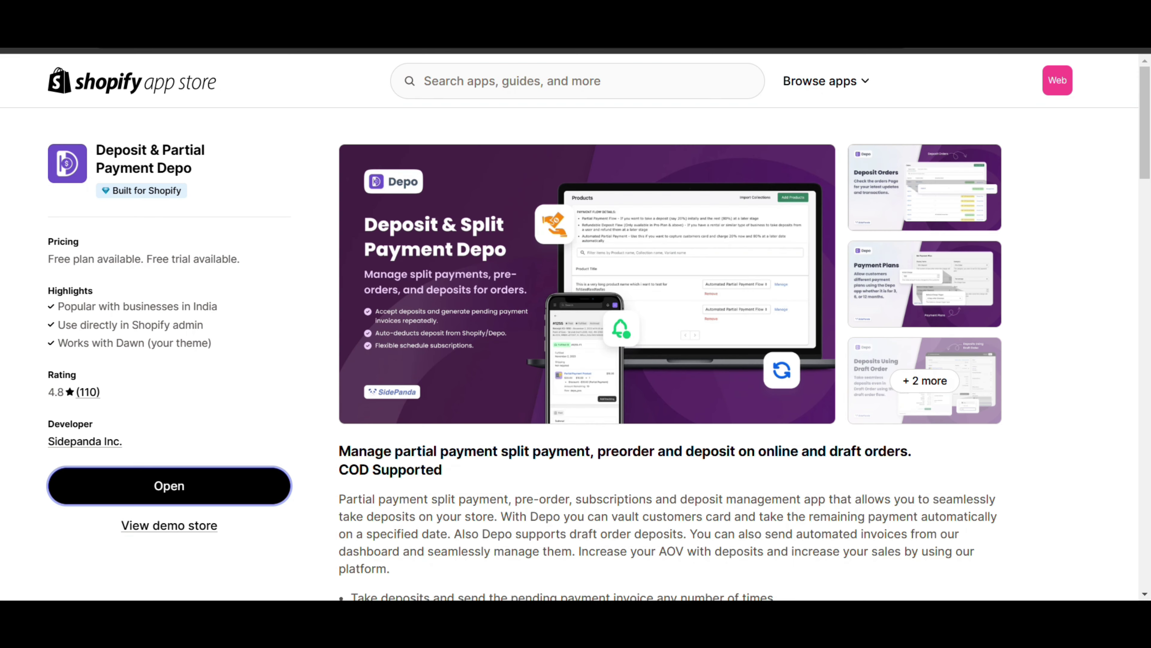
Examine the app's pricing plans, including the processing fees and the special Indian COD pricing of the Starter and Lite plans.
{"action": "scroll", "coordinate": [522, 327], "scroll_direction": "down", "scroll_amount": 15}
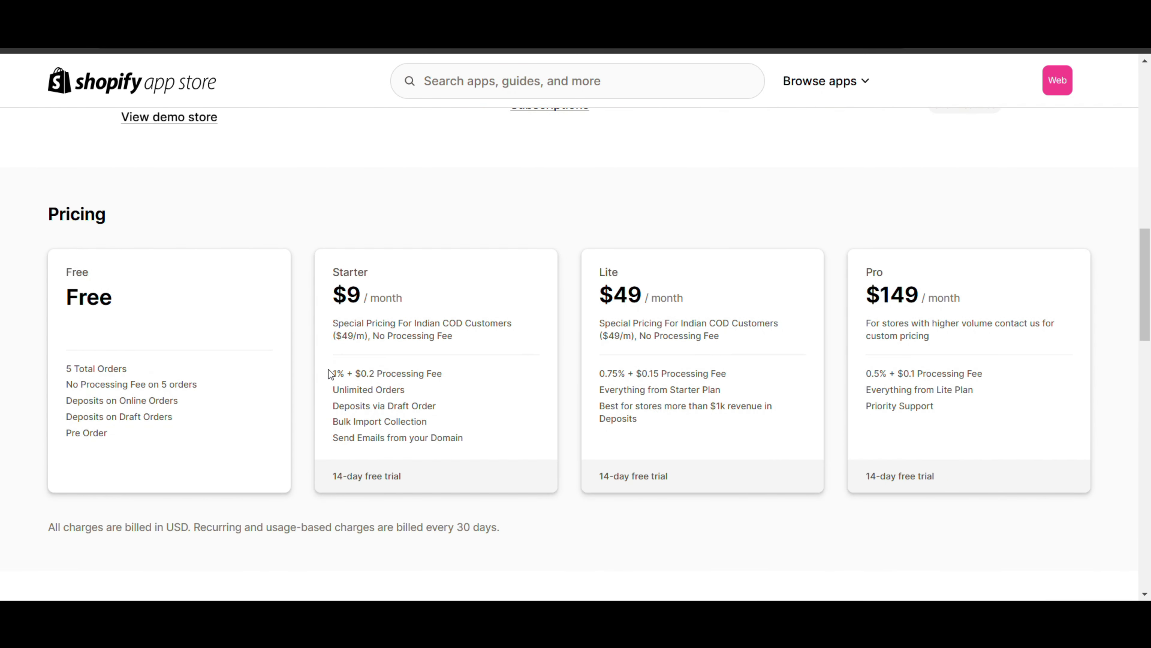
{"action": "left_click_drag", "start_coordinate": [331, 374], "coordinate": [429, 374]}
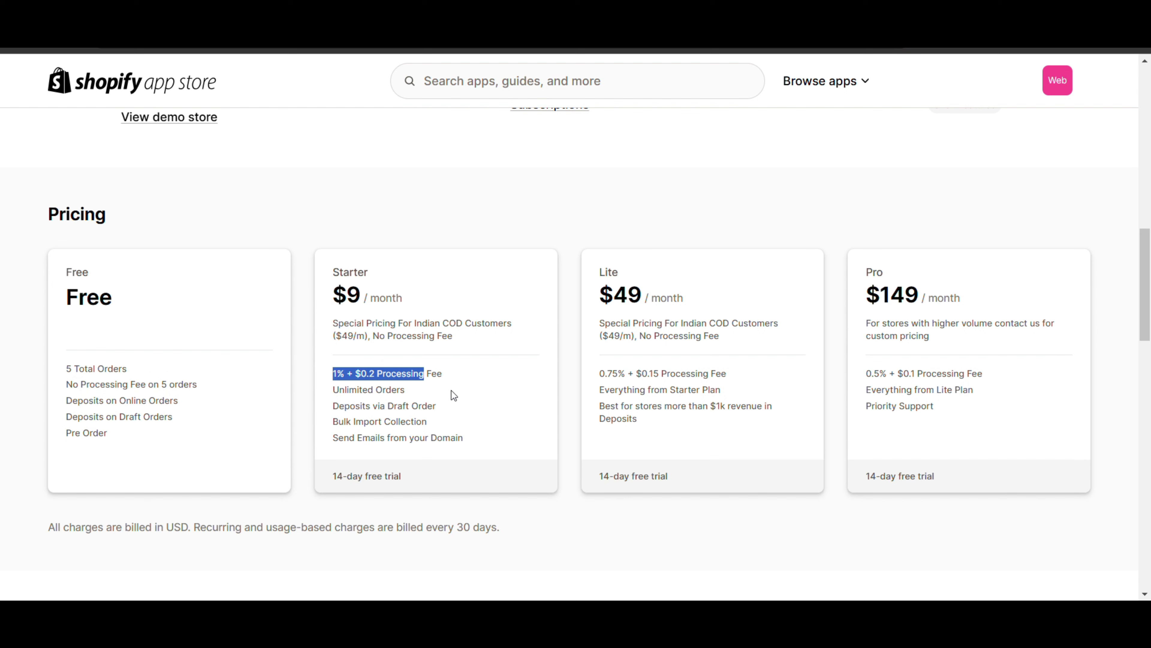
{"action": "left_click", "coordinate": [350, 339]}
{"action": "double_click", "coordinate": [350, 339]}
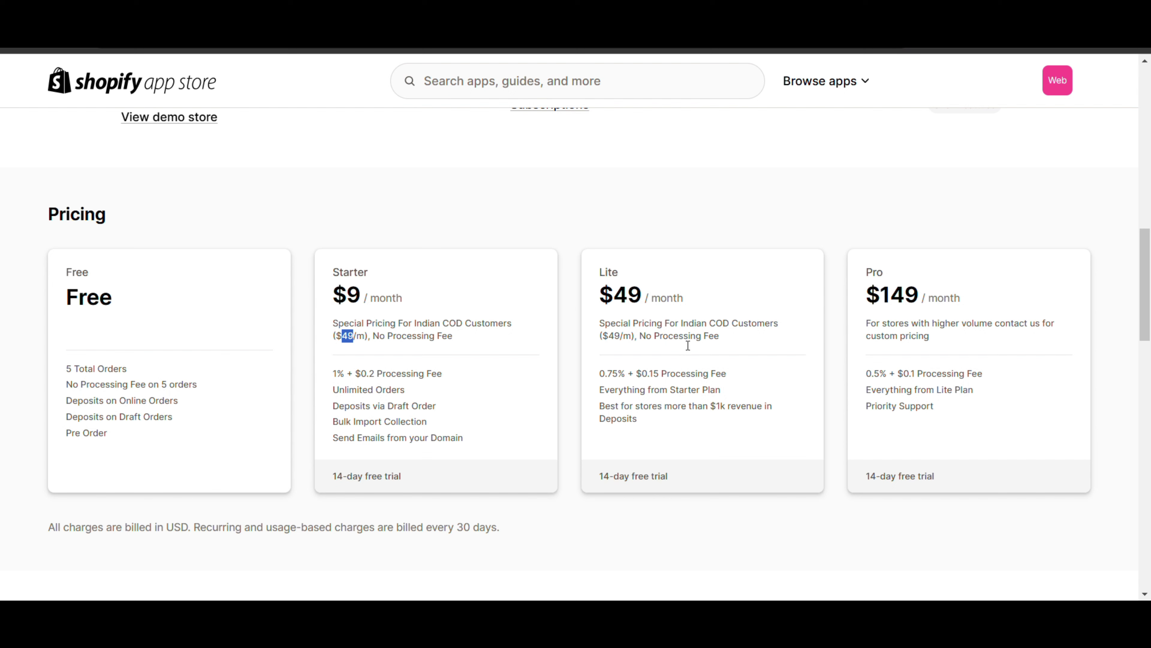
{"action": "left_click_drag", "start_coordinate": [373, 335], "coordinate": [455, 337]}
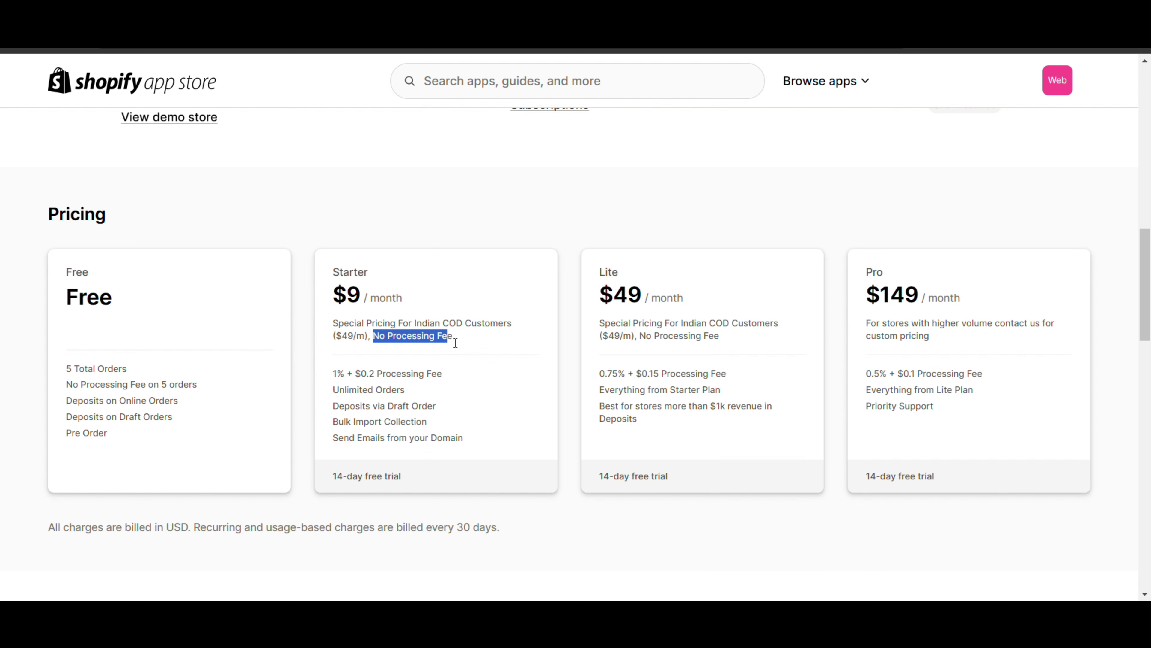
{"action": "left_click_drag", "start_coordinate": [648, 337], "coordinate": [705, 340]}
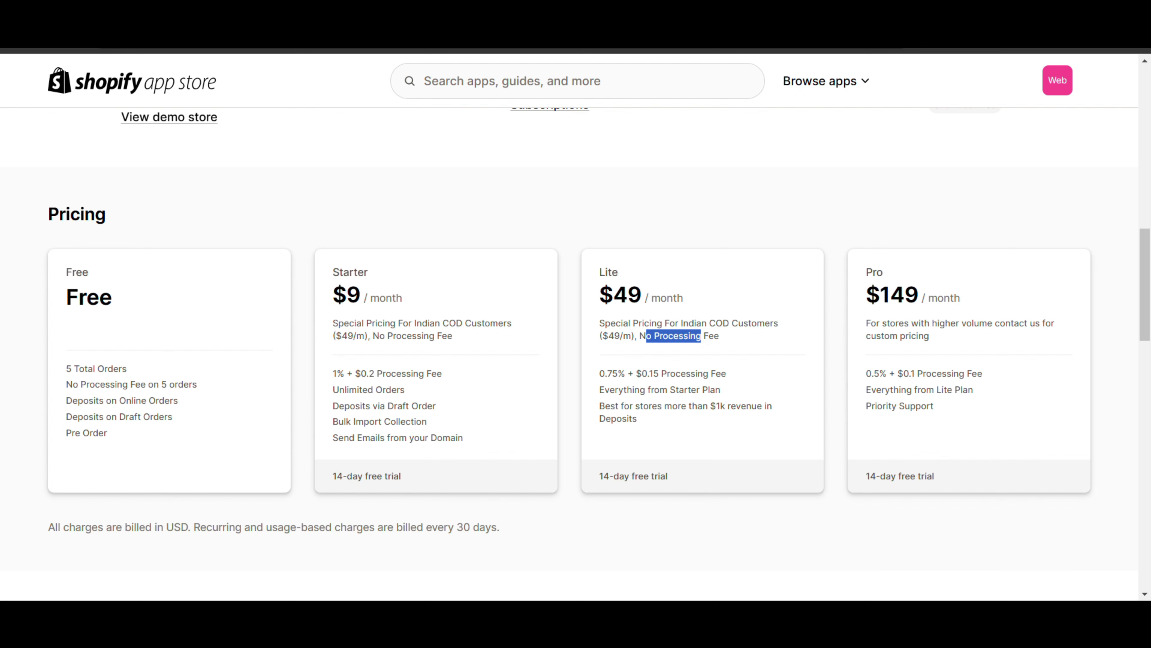
Return to the store admin, open the installed Depo app and start its setup guide.
{"action": "key", "text": "ctrl+Tab"}
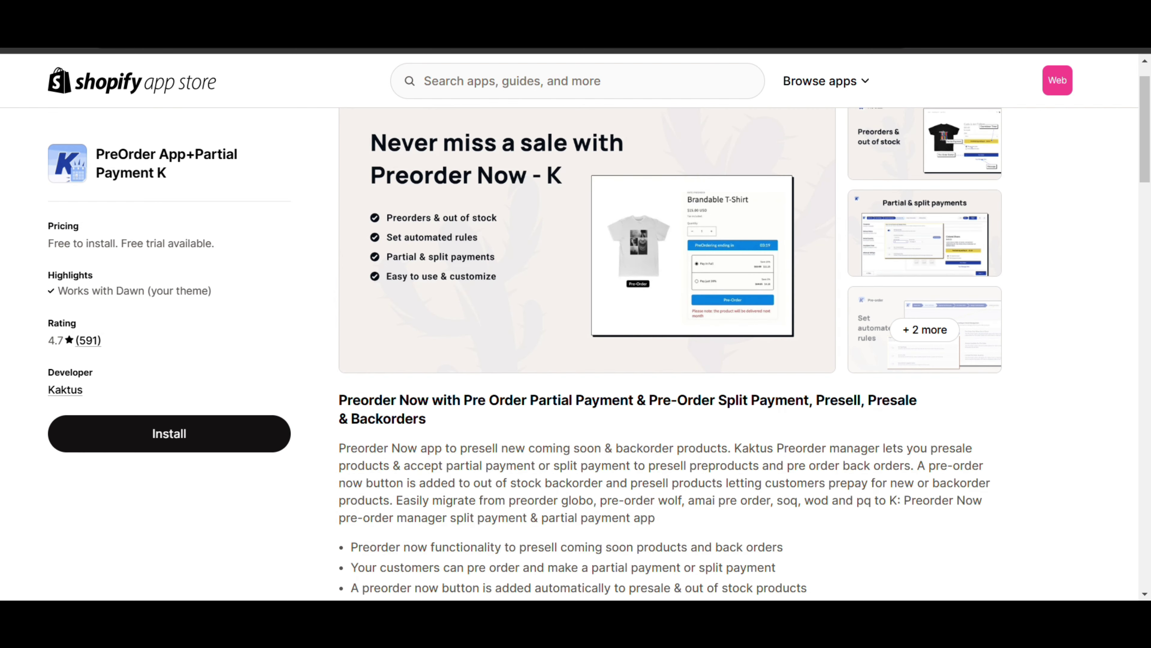
{"action": "key", "text": "ctrl+Tab"}
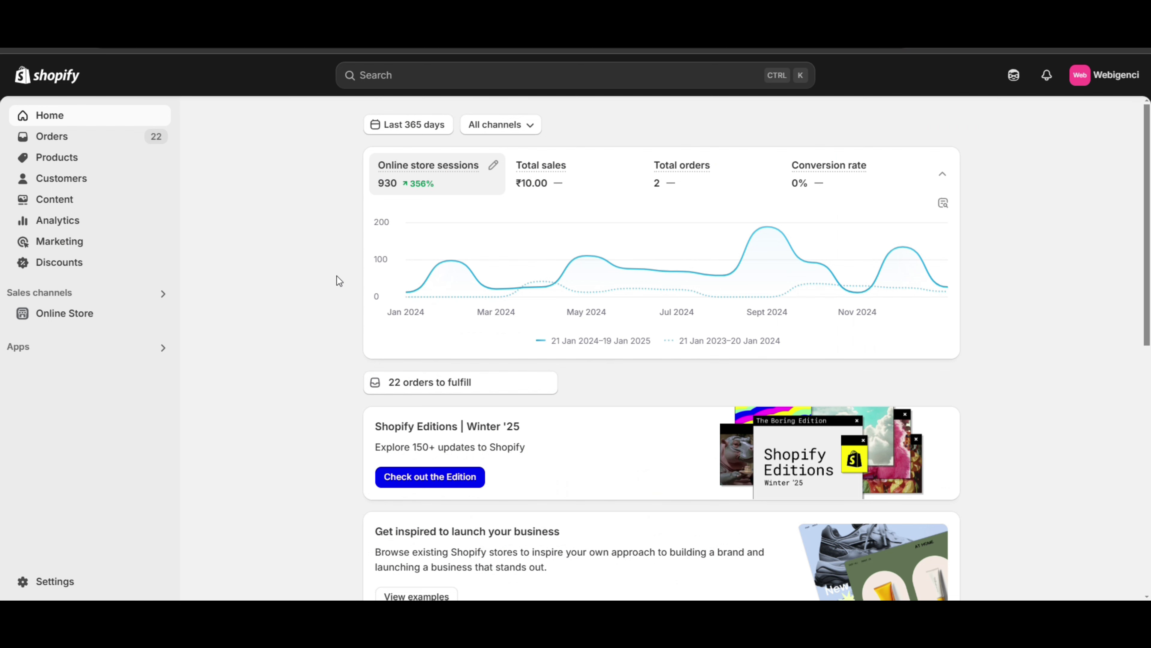
{"action": "left_click", "coordinate": [51, 359]}
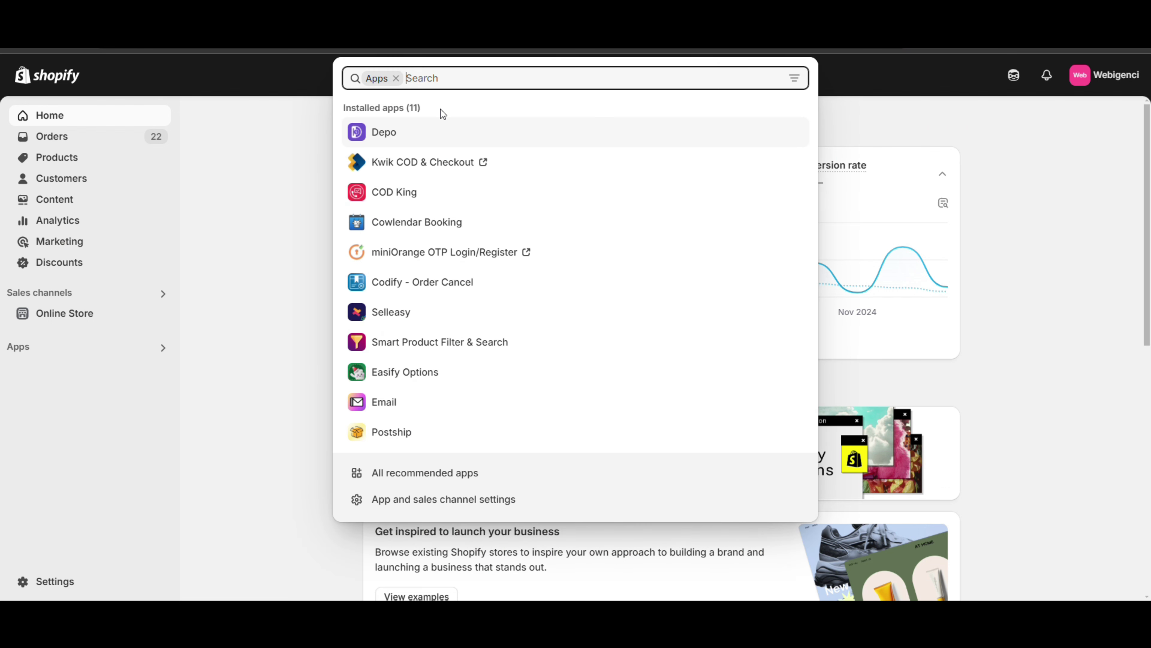
{"action": "left_click", "coordinate": [398, 137]}
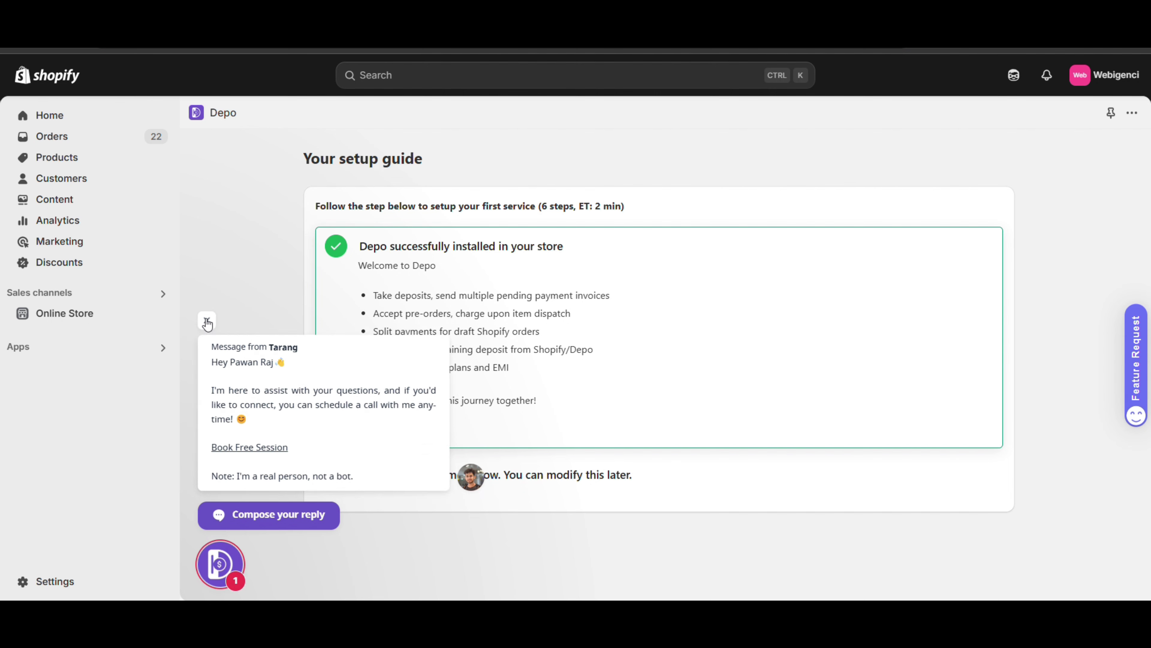
{"action": "left_click", "coordinate": [207, 320]}
{"action": "left_click", "coordinate": [408, 431]}
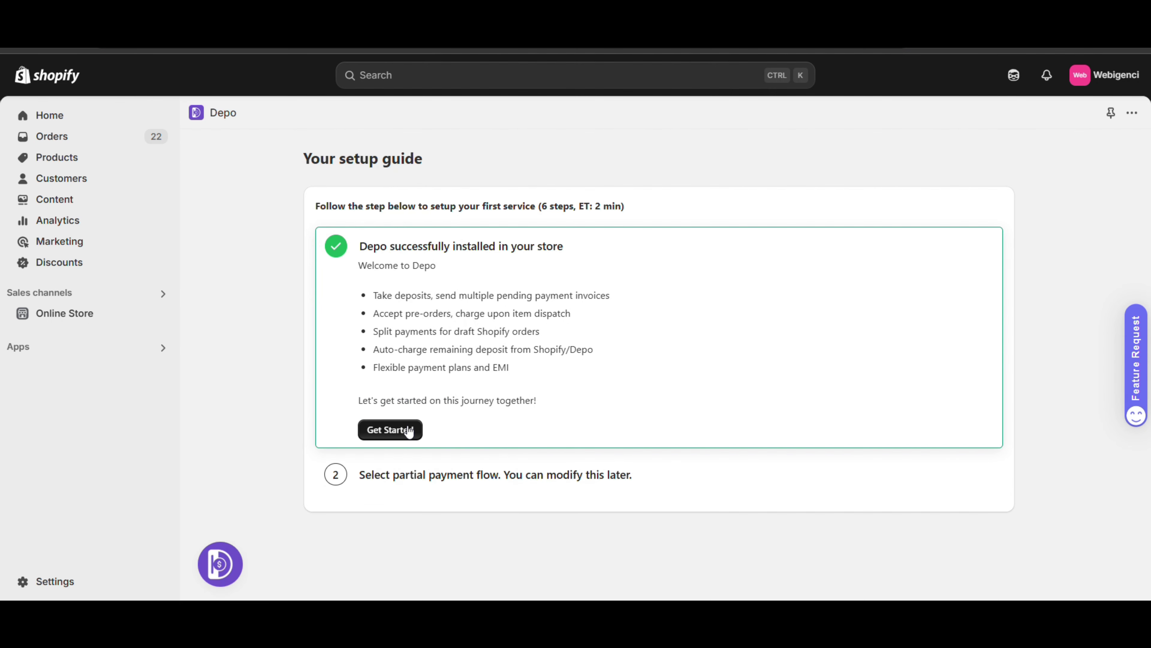
Choose the partial payment flow that takes COD on all the products and save it.
{"action": "left_click", "coordinate": [420, 345]}
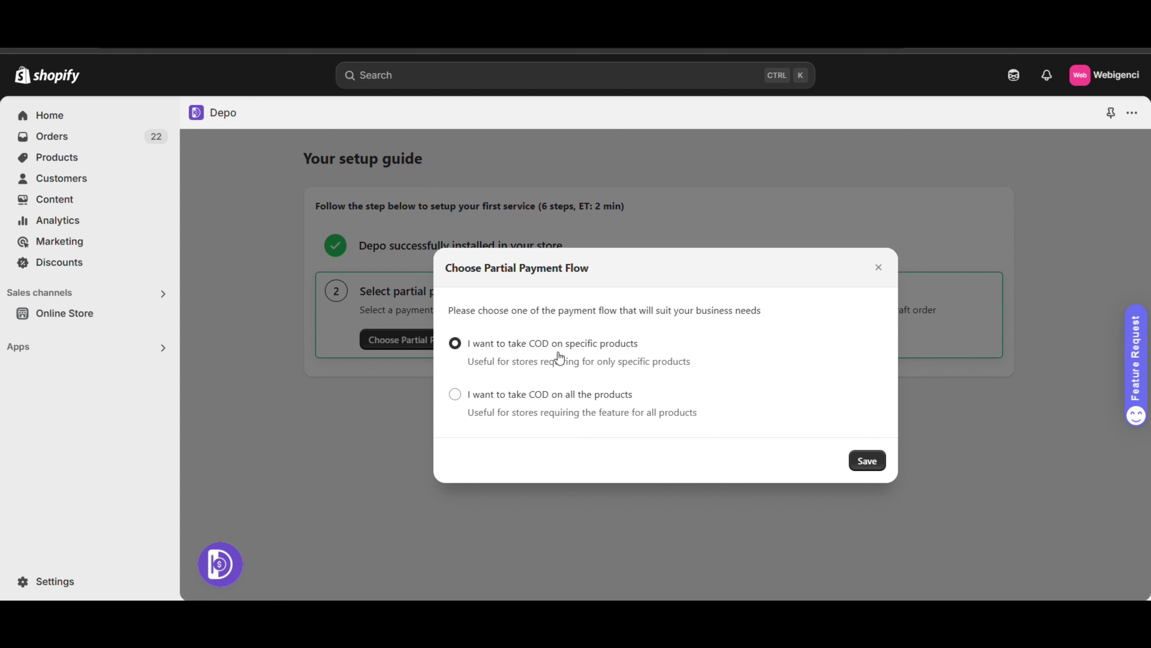
{"action": "left_click", "coordinate": [513, 408]}
{"action": "left_click", "coordinate": [861, 460]}
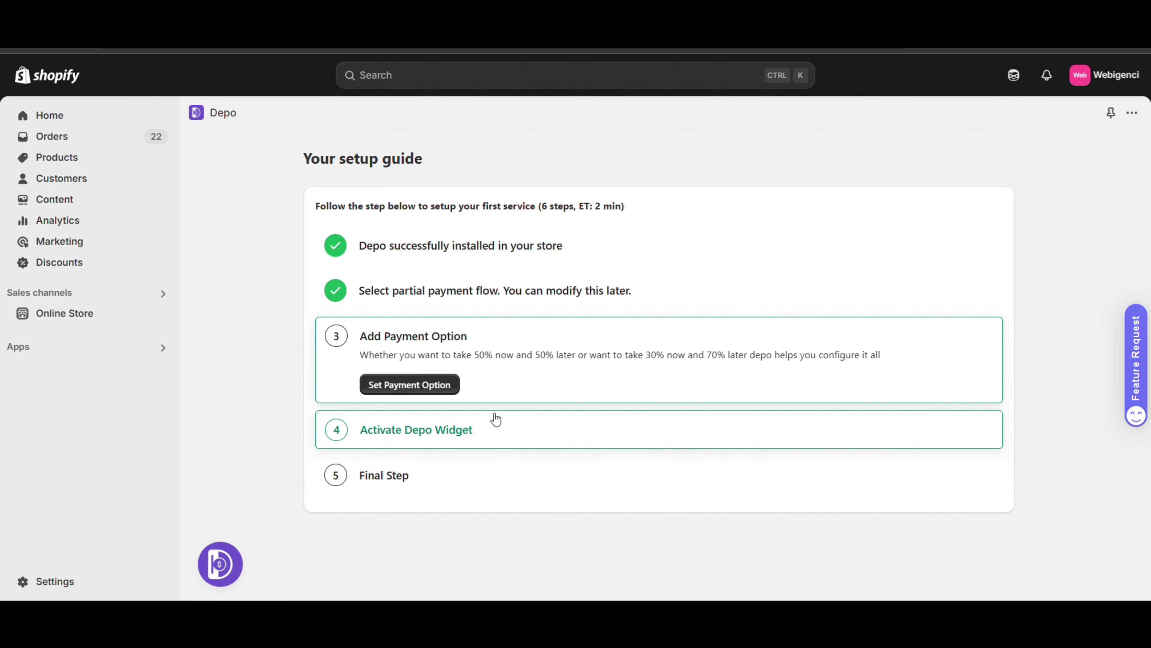
Add a partial payment option with an amount of 10 and the amount type Percentage, and complete the payment option setup.
{"action": "left_click", "coordinate": [399, 381]}
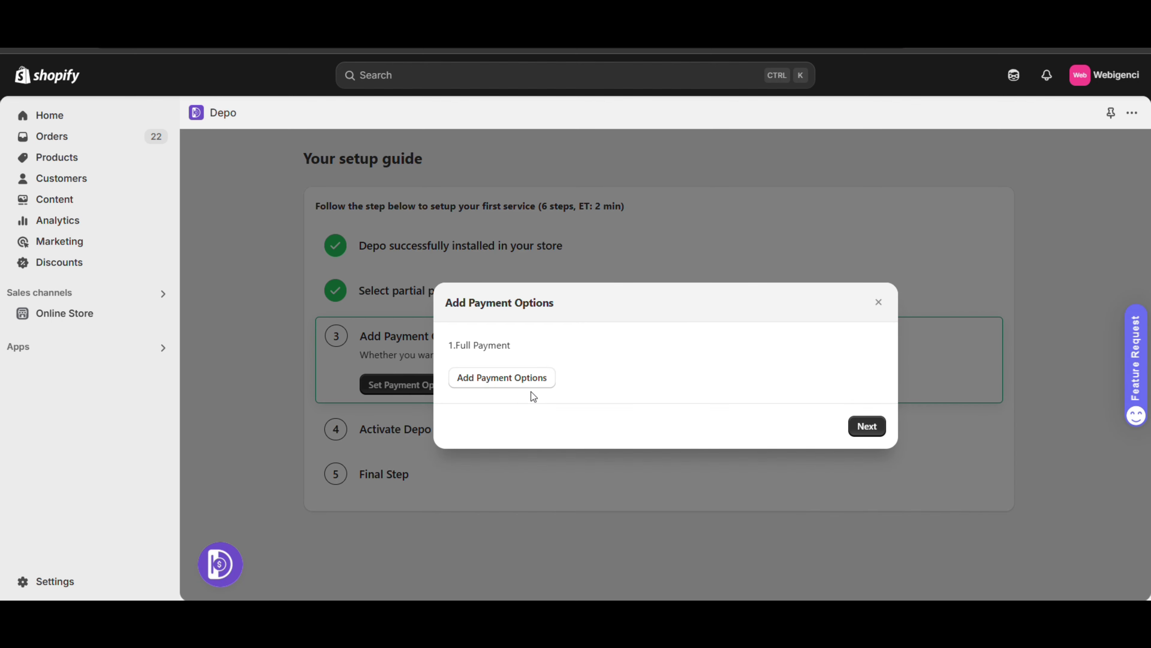
{"action": "left_click", "coordinate": [511, 378]}
{"action": "left_click", "coordinate": [505, 325]}
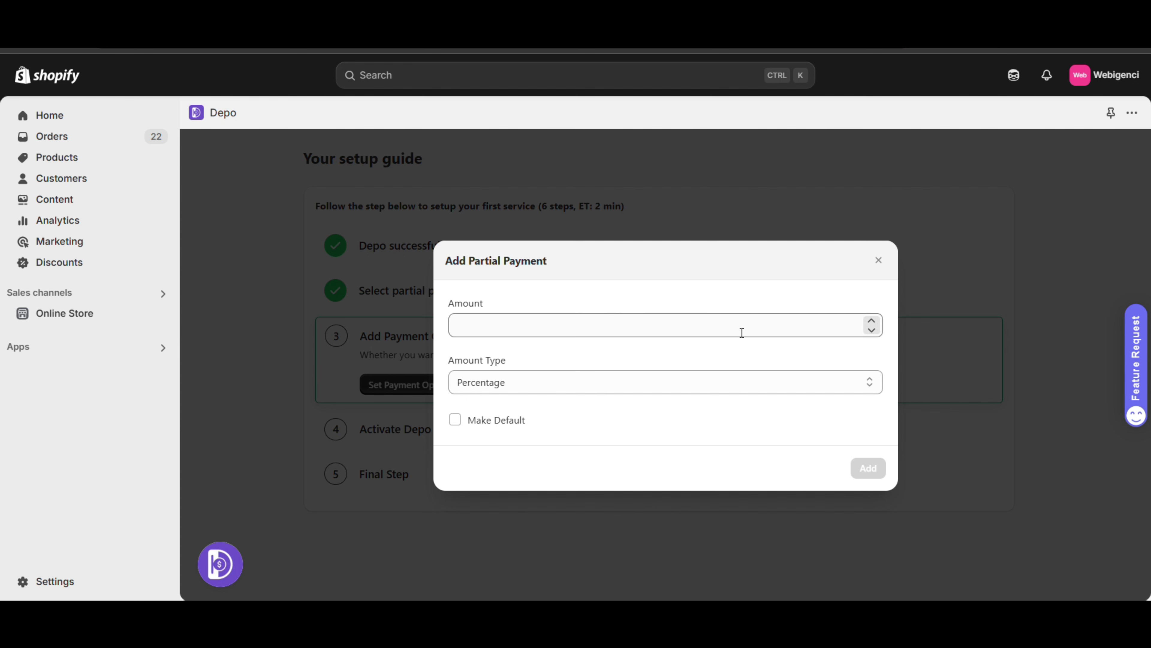
{"action": "type", "text": "10"}
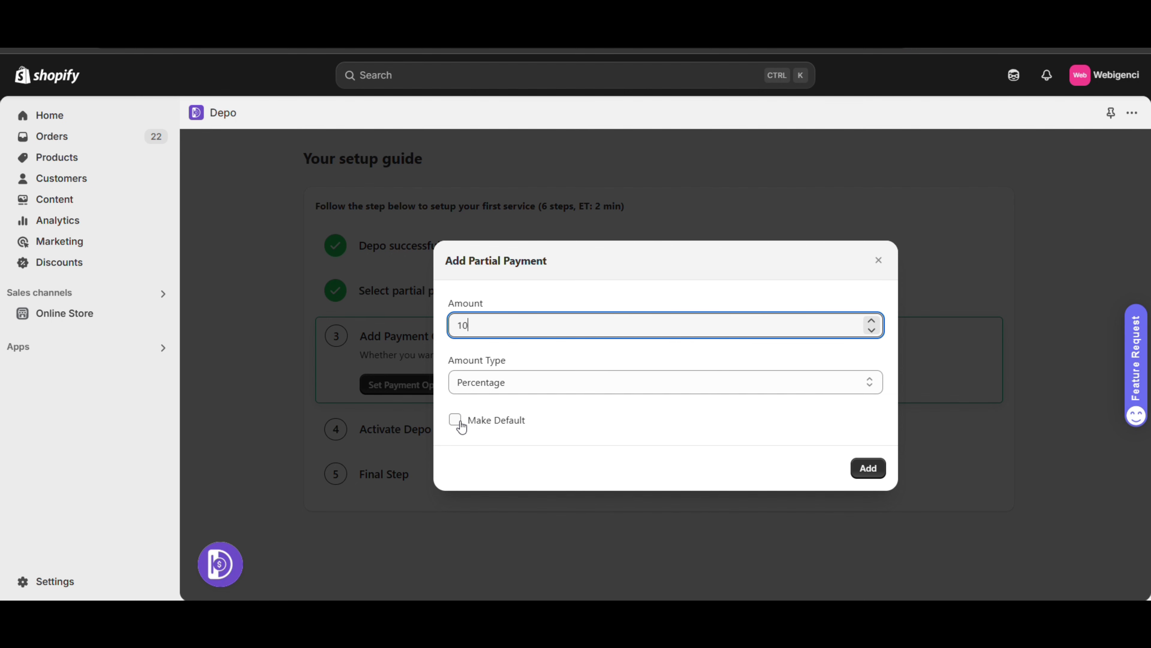
{"action": "left_click", "coordinate": [851, 471]}
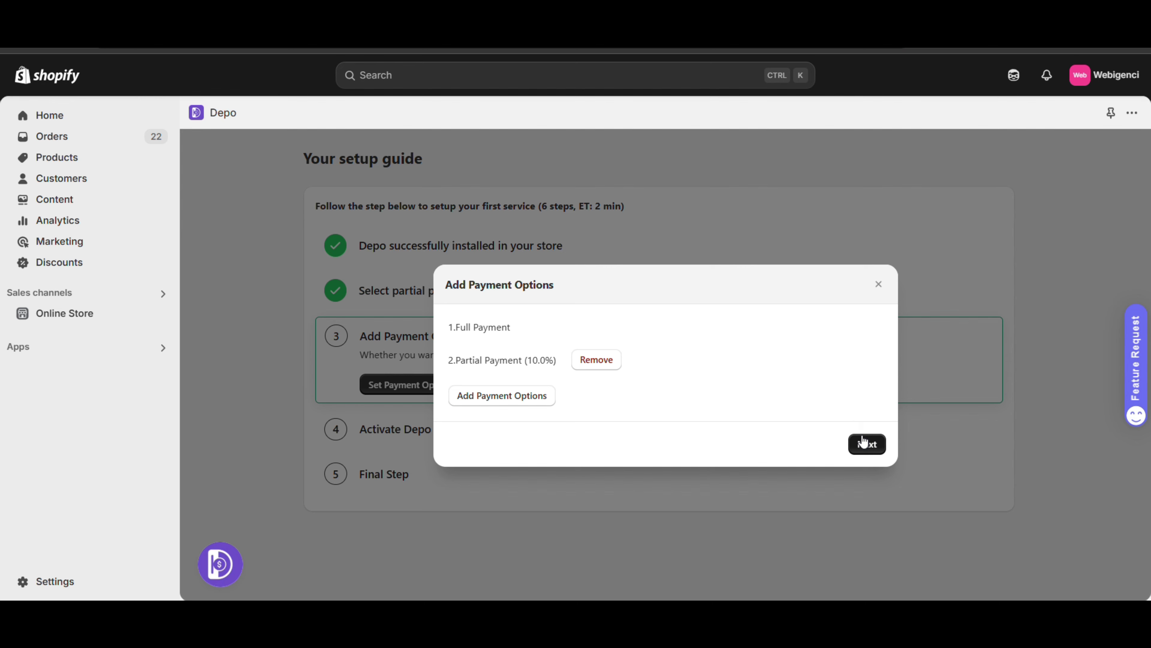
{"action": "left_click", "coordinate": [864, 443]}
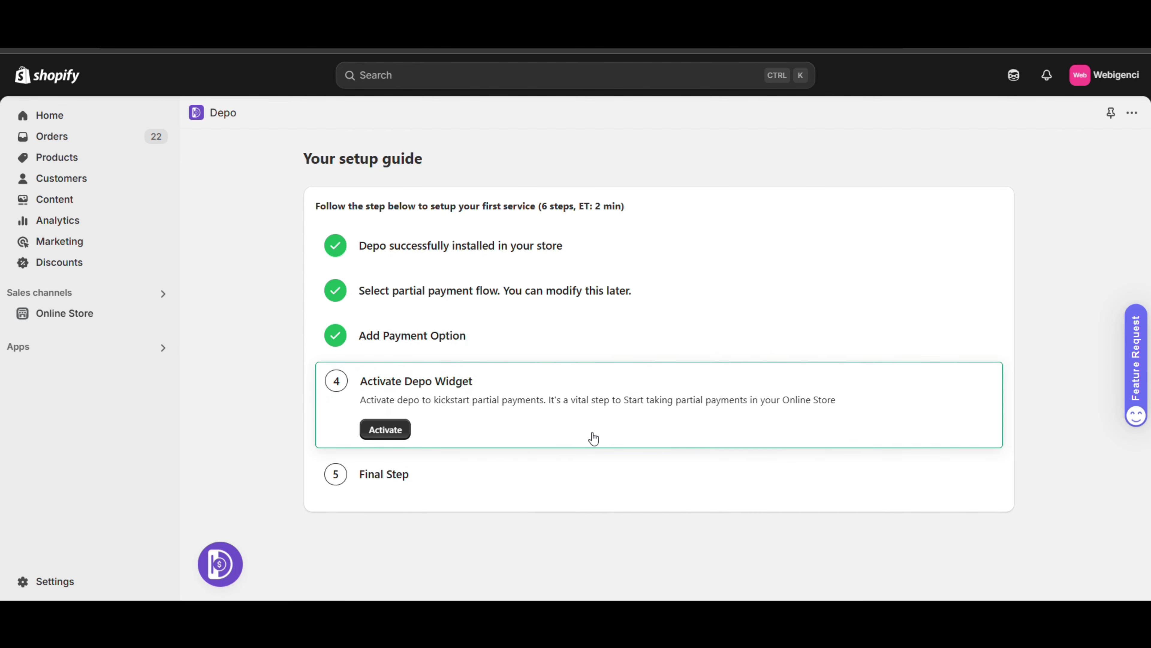
Activate the Depo app embed in the Dawn theme, save the theme and finish the onboarding.
{"action": "left_click", "coordinate": [385, 431]}
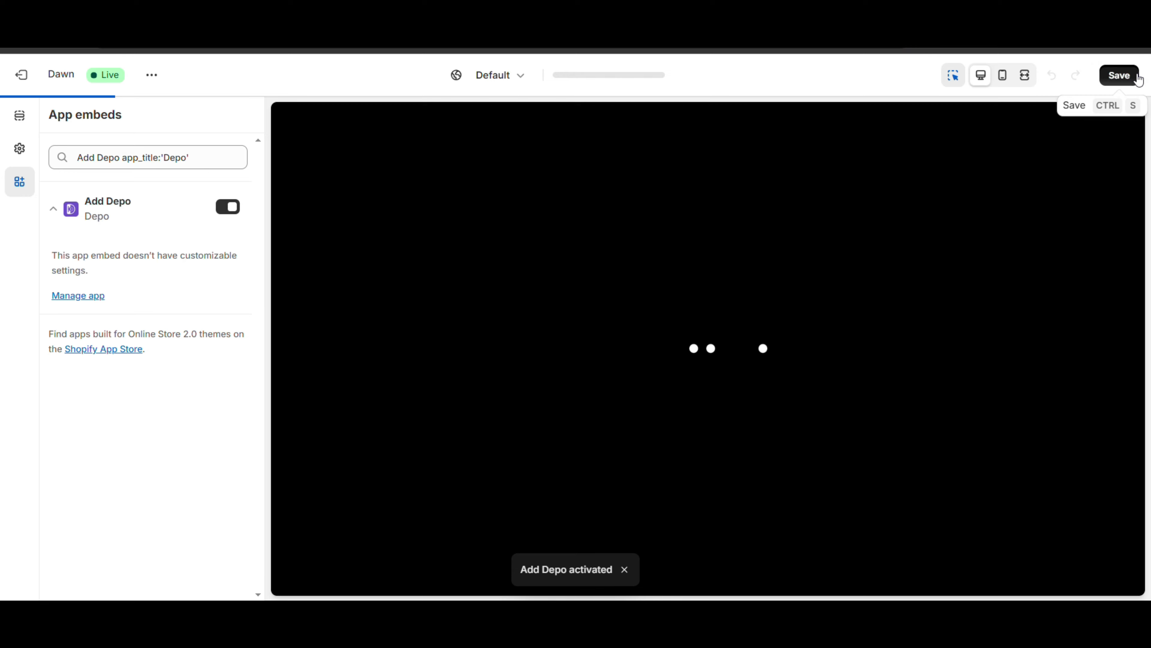
{"action": "left_click", "coordinate": [1119, 75]}
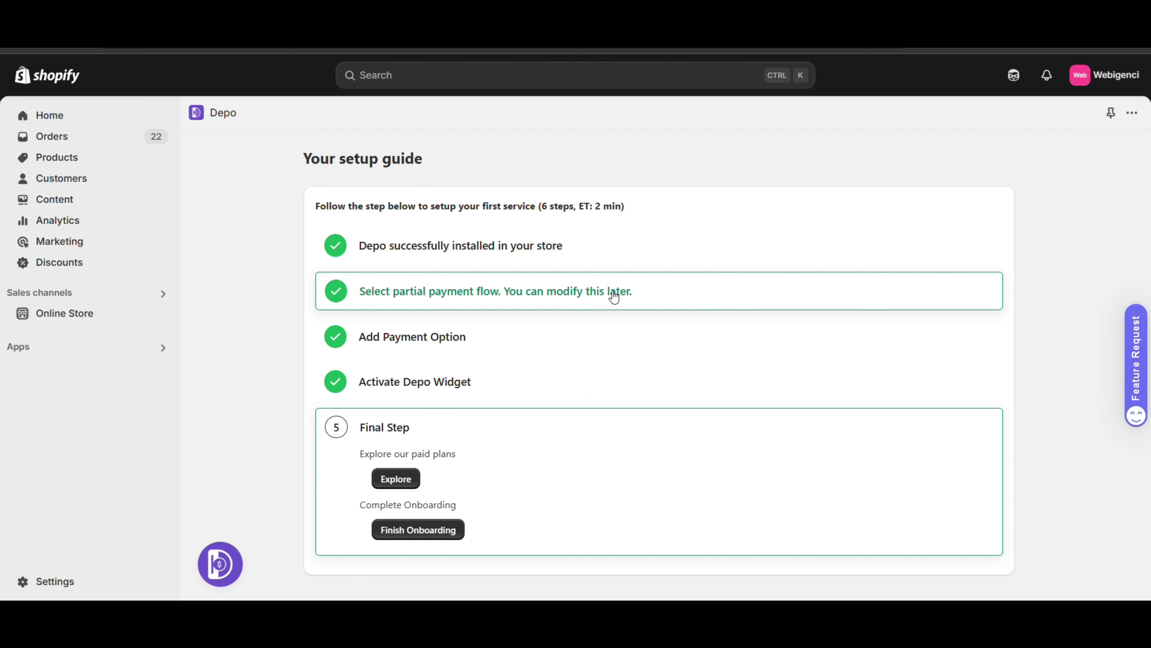
{"action": "left_click", "coordinate": [438, 527]}
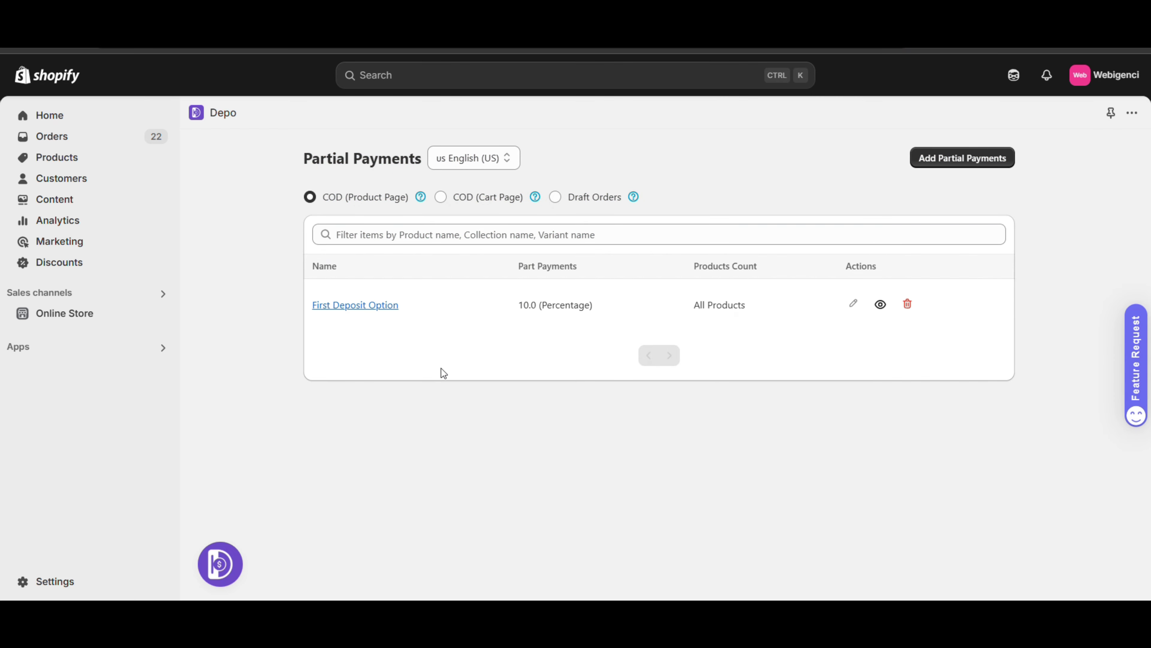
Rename the First Deposit Option partial payment as "Advance COD", with All Products selected.
{"action": "left_click", "coordinate": [355, 305]}
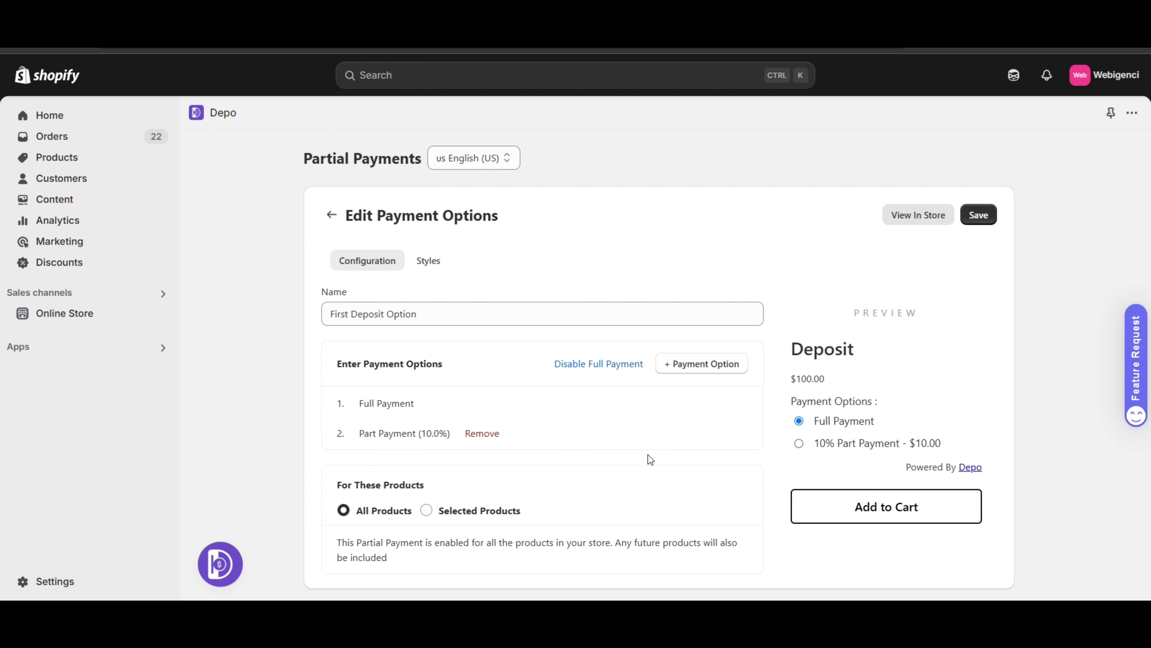
{"action": "left_click", "coordinate": [469, 512]}
{"action": "left_click", "coordinate": [343, 510]}
{"action": "left_click", "coordinate": [429, 308]}
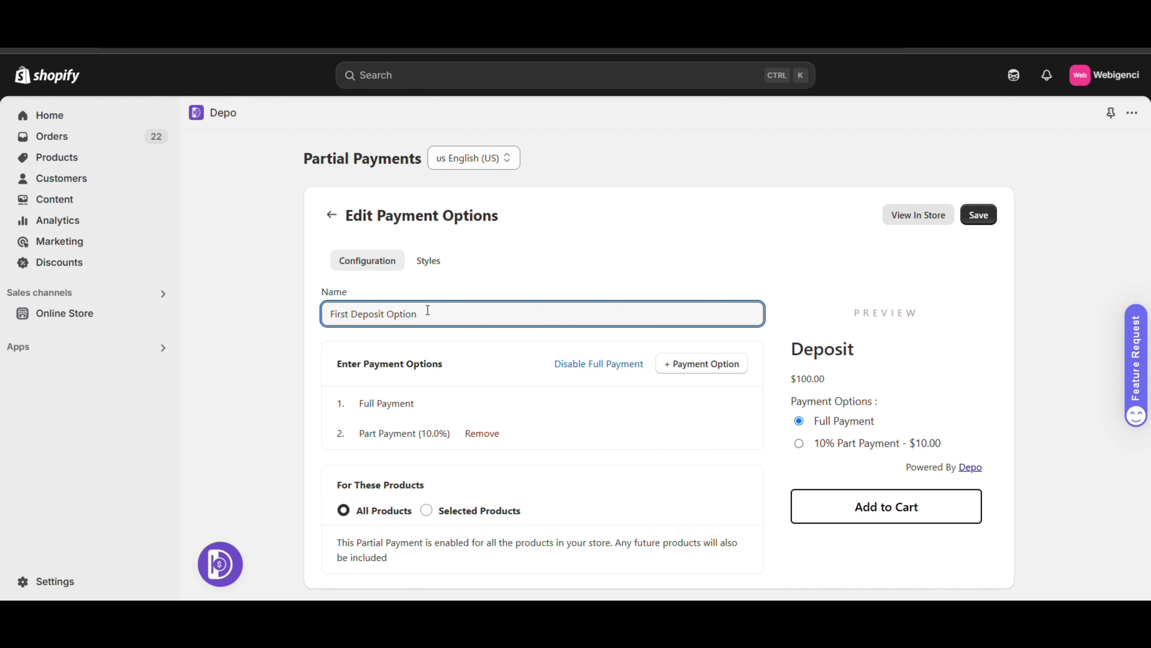
{"action": "key", "text": "ctrl+a"}
{"action": "key", "text": "BackSpace"}
{"action": "type", "text": "Advance COD"}
Try the outer borders and the horizontal alignment in the payment option's styles, and revert both.
{"action": "left_click", "coordinate": [431, 268]}
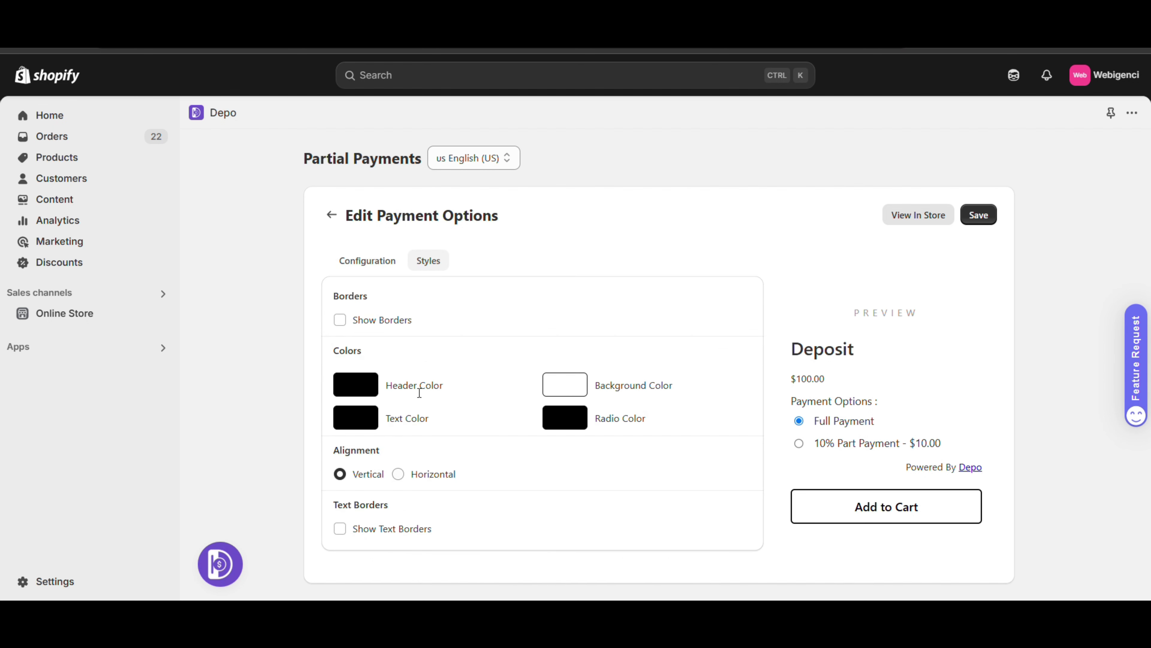
{"action": "left_click", "coordinate": [340, 319]}
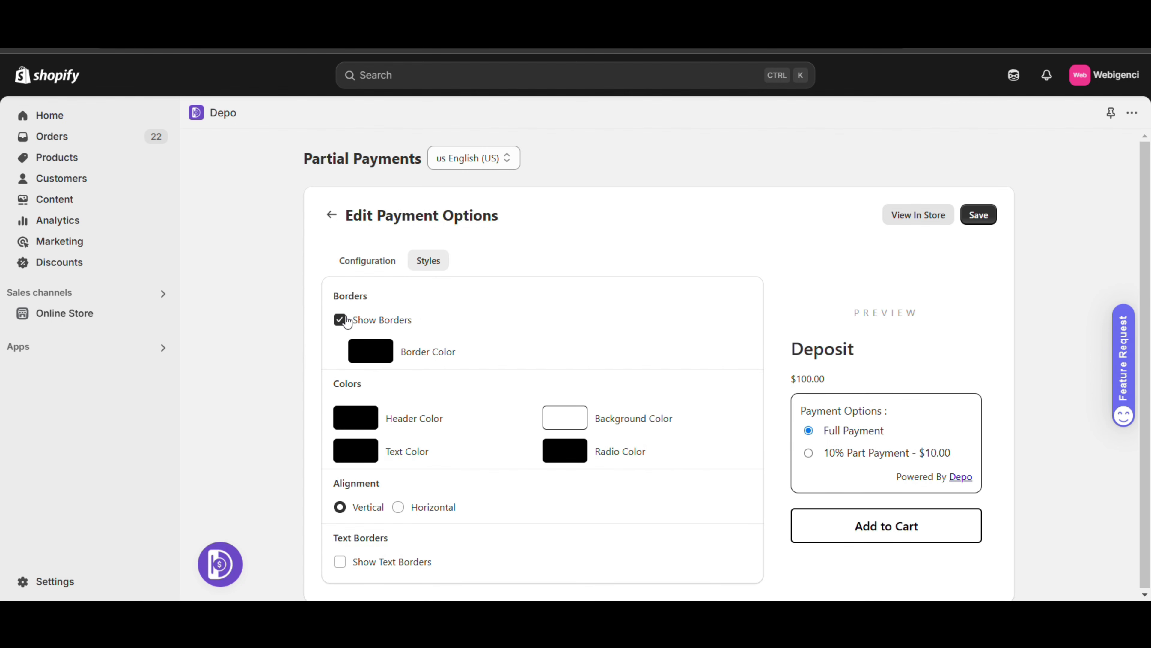
{"action": "left_click", "coordinate": [340, 319]}
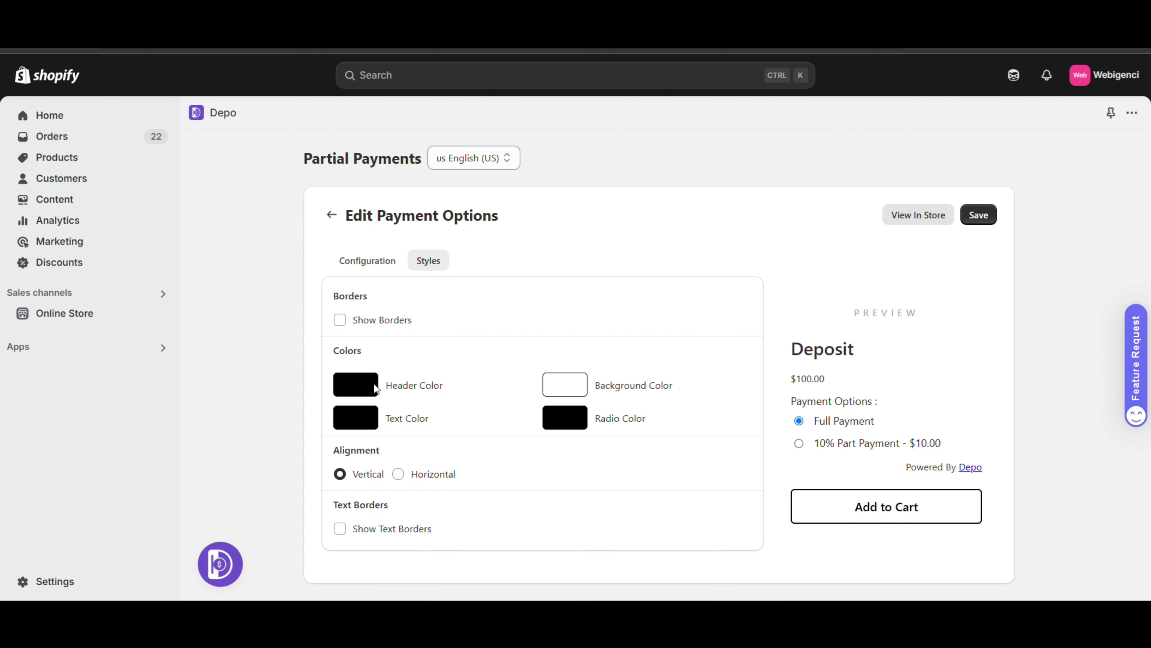
{"action": "left_click", "coordinate": [398, 474]}
{"action": "left_click", "coordinate": [340, 474]}
Show text borders around the payment choices and try picking a different text border color.
{"action": "left_click", "coordinate": [341, 530]}
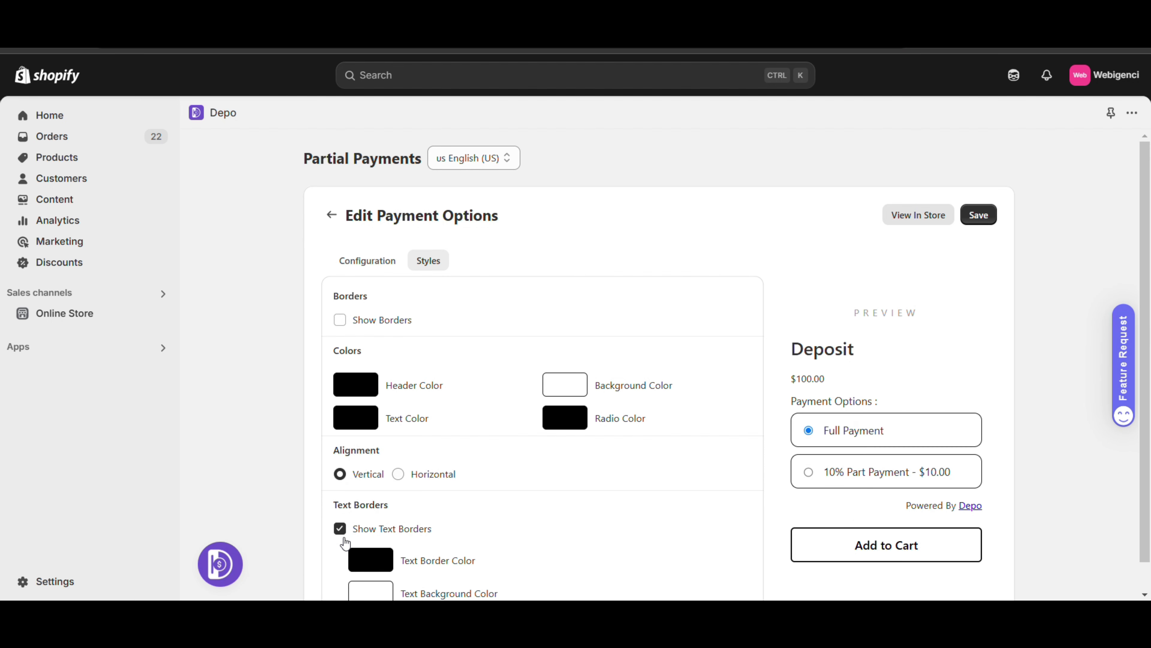
{"action": "scroll", "coordinate": [502, 454], "scroll_direction": "down", "scroll_amount": 1}
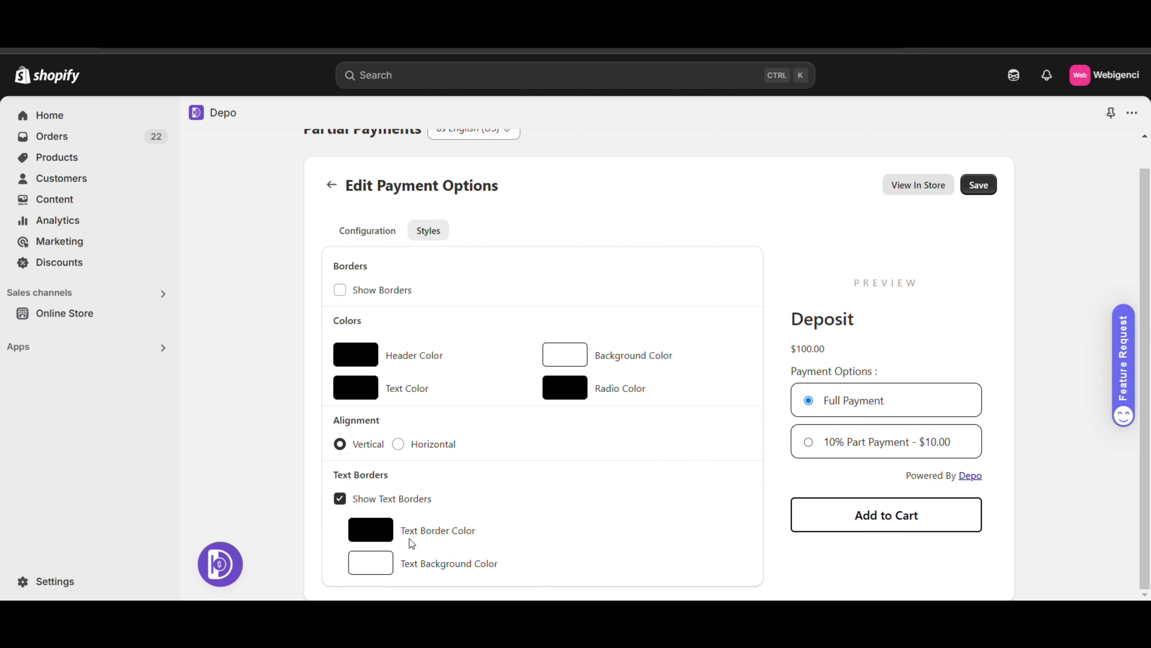
{"action": "left_click", "coordinate": [373, 532]}
{"action": "left_click_drag", "start_coordinate": [497, 449], "coordinate": [427, 482]}
Set the text background color to a light pink and save the payment option.
{"action": "left_click", "coordinate": [380, 568]}
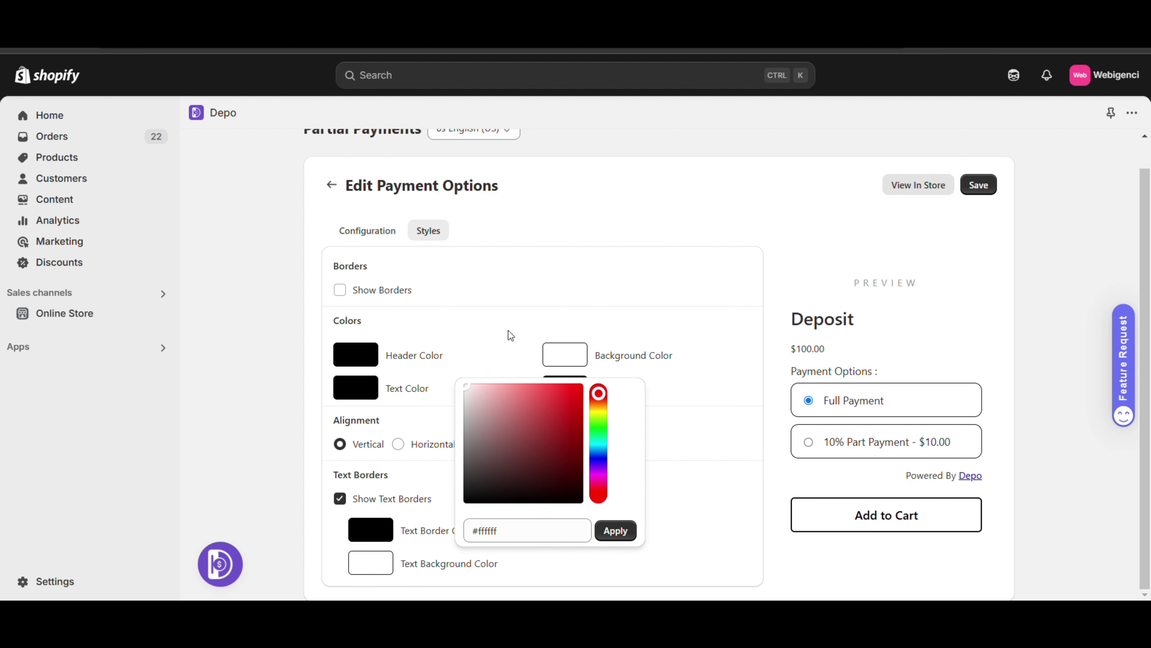
{"action": "left_click", "coordinate": [541, 387]}
{"action": "left_click_drag", "start_coordinate": [546, 392], "coordinate": [470, 338]}
{"action": "left_click", "coordinate": [470, 338]}
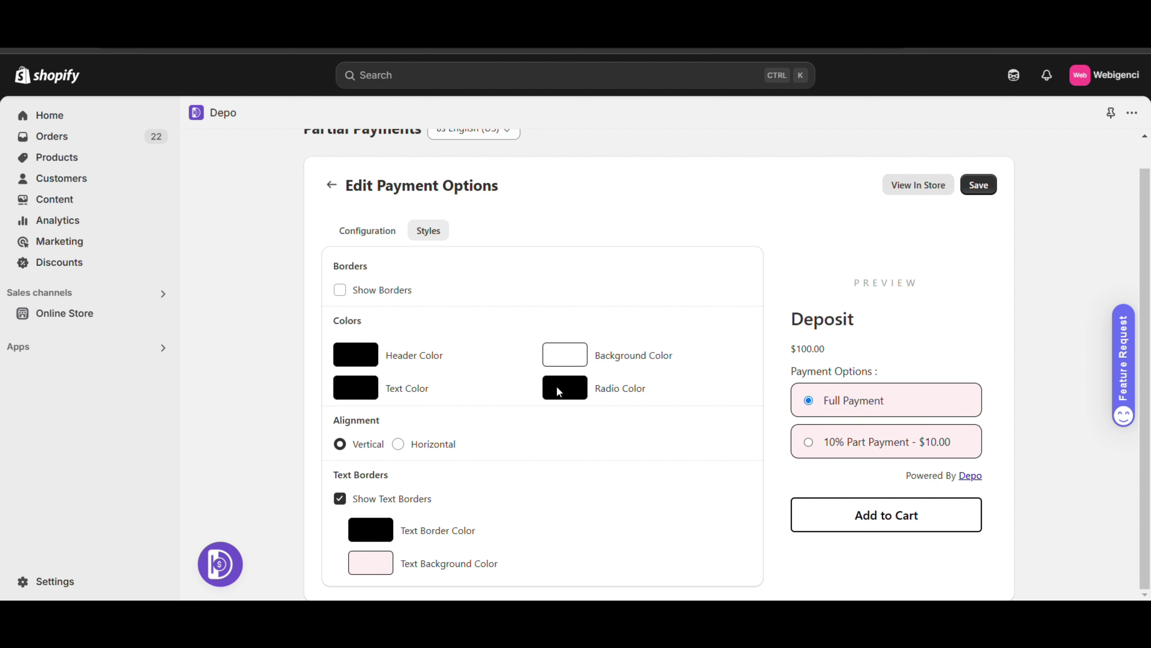
{"action": "scroll", "coordinate": [580, 442], "scroll_direction": "up", "scroll_amount": 1}
{"action": "left_click", "coordinate": [981, 213]}
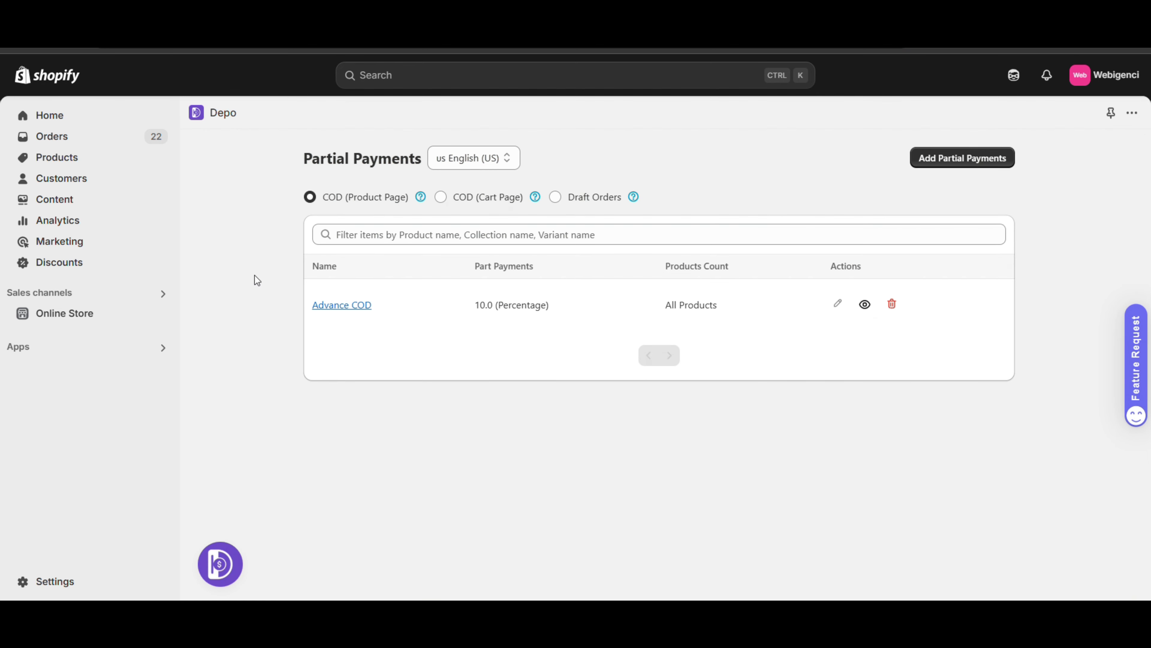
Enable partial payments on all products in the cart page under the COD (Cart Page) option.
{"action": "left_click", "coordinate": [442, 199]}
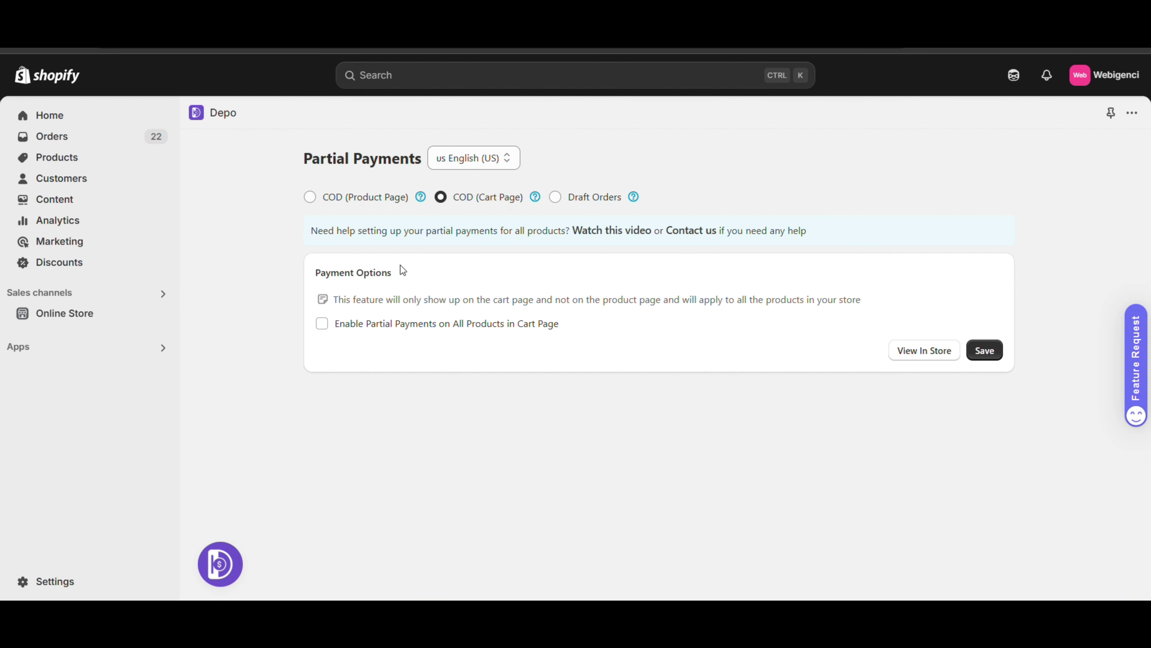
{"action": "left_click", "coordinate": [329, 327]}
{"action": "scroll", "coordinate": [436, 347], "scroll_direction": "down", "scroll_amount": 2}
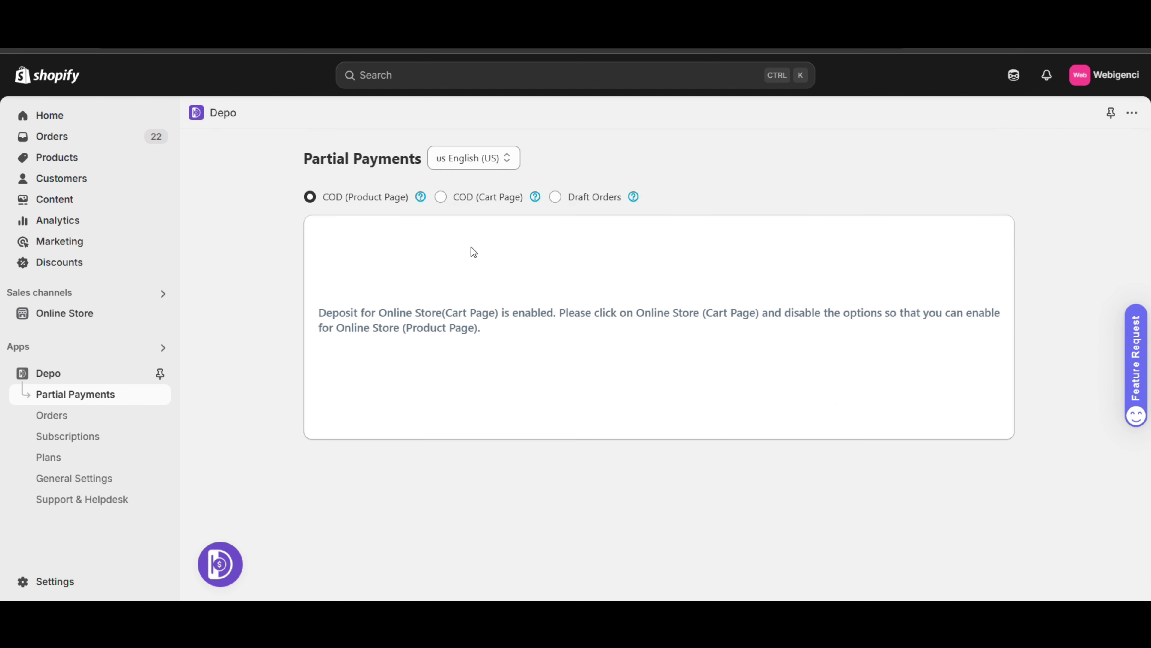
Compare the COD (Product Page) and COD (Cart Page) partial payment settings.
{"action": "left_click", "coordinate": [441, 197]}
{"action": "left_click", "coordinate": [320, 200]}
{"action": "left_click", "coordinate": [448, 201]}
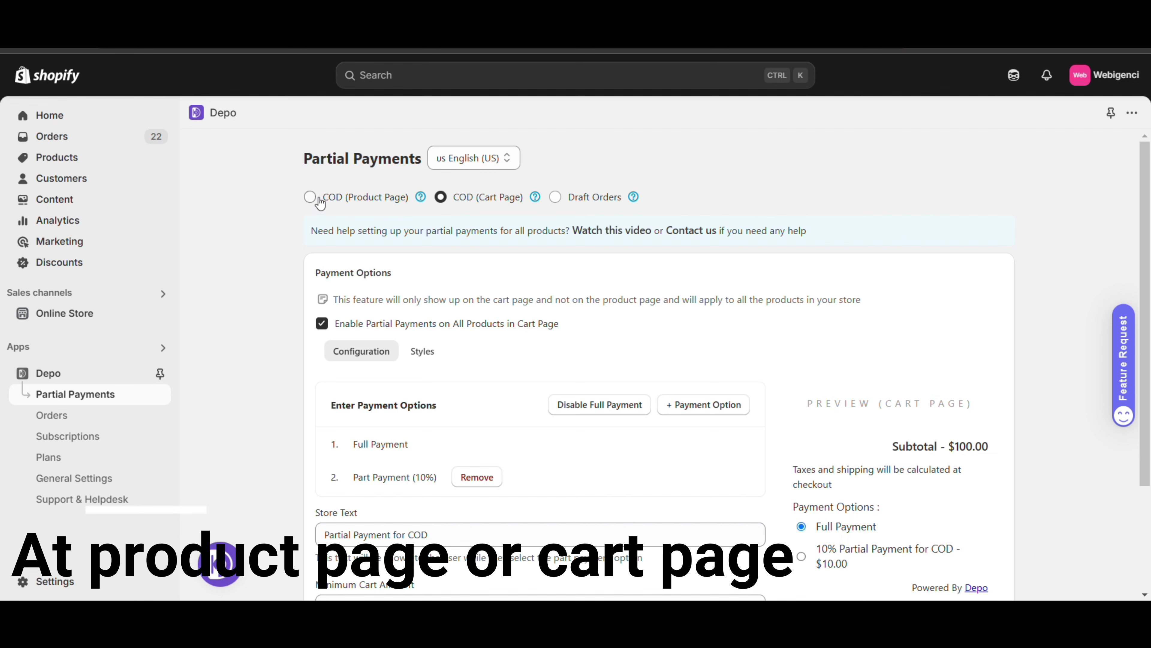
{"action": "left_click", "coordinate": [316, 199]}
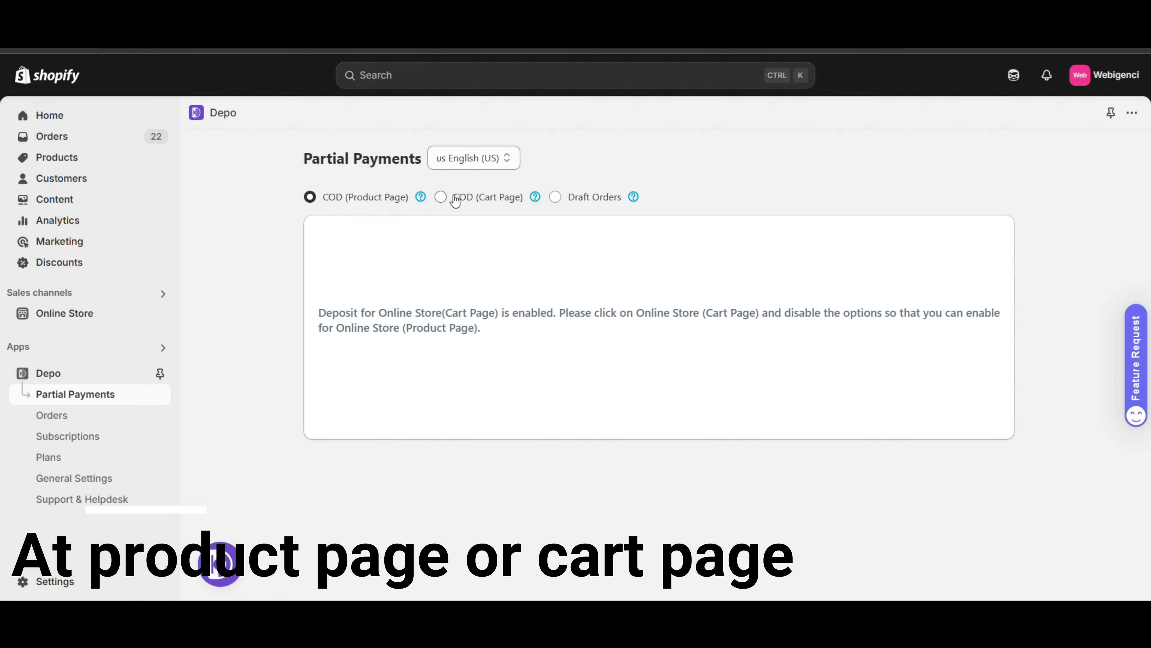
{"action": "left_click", "coordinate": [442, 199]}
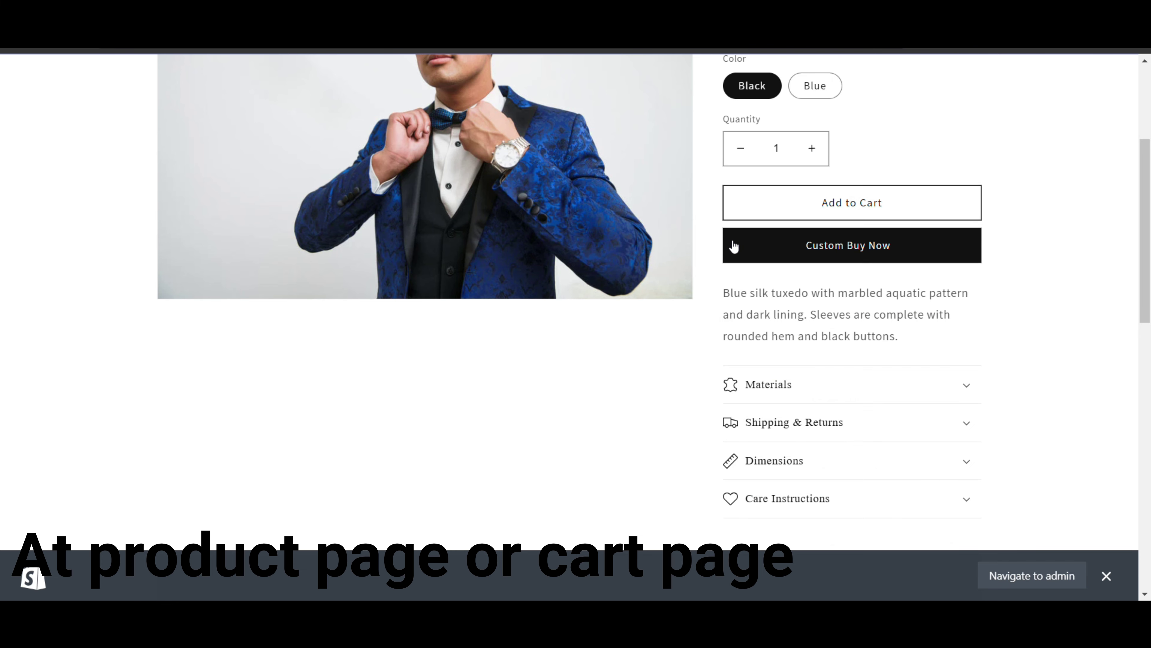
Open the storefront cart and examine the payment options offered above the subtotal.
{"action": "scroll", "coordinate": [732, 254], "scroll_direction": "up", "scroll_amount": 3}
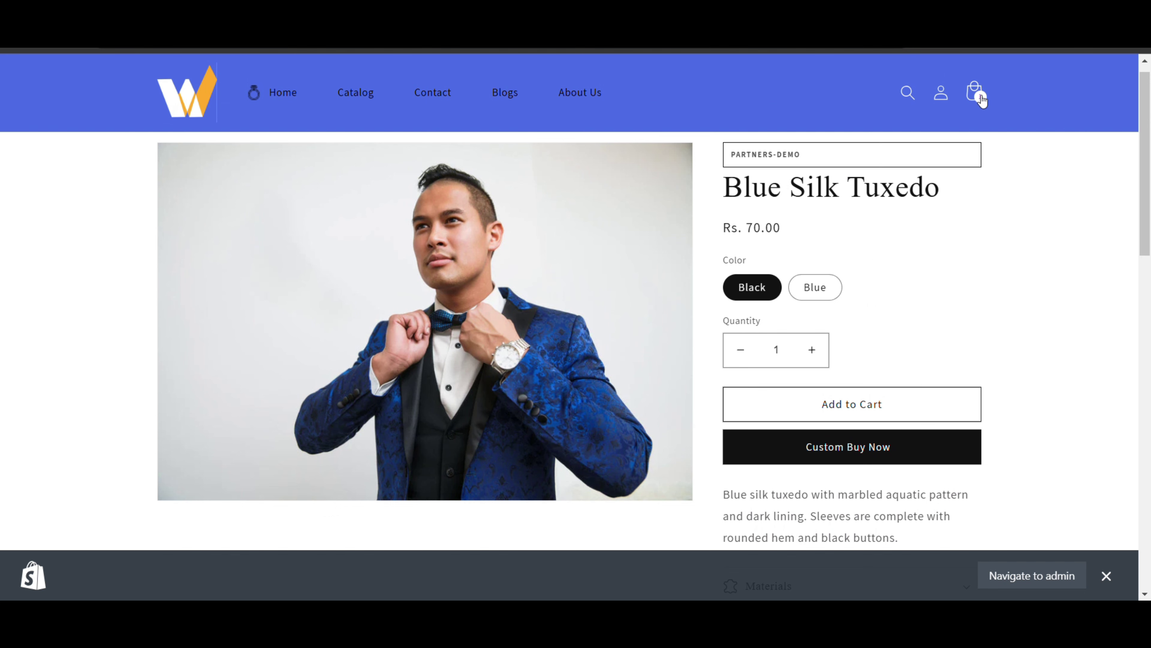
{"action": "left_click", "coordinate": [974, 93]}
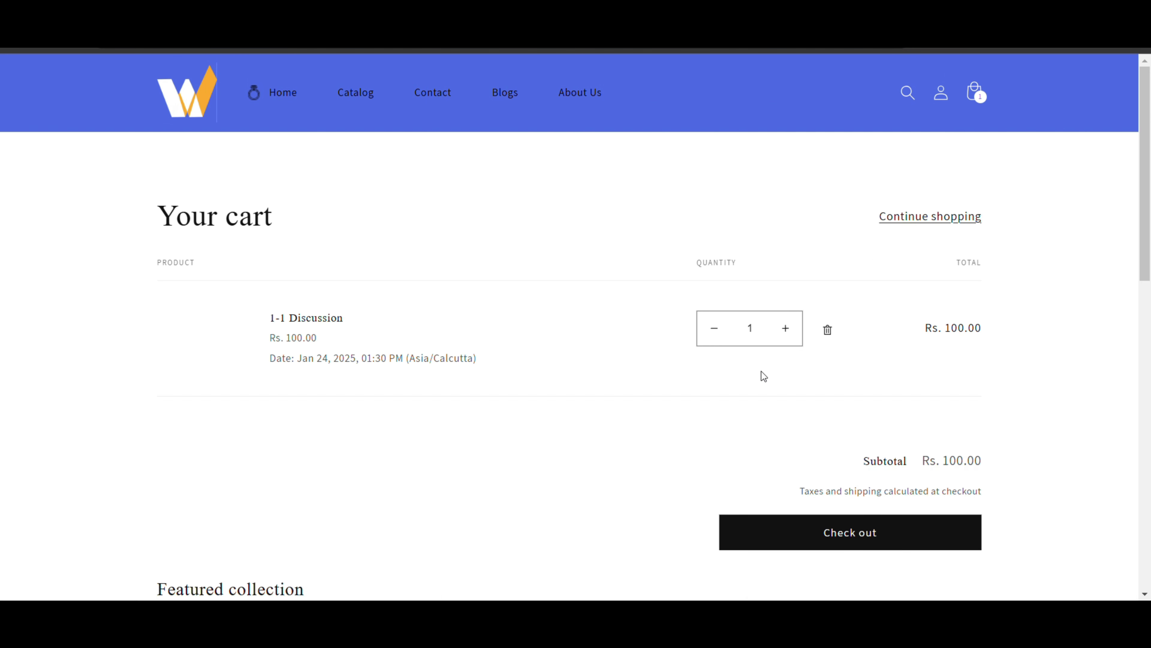
{"action": "scroll", "coordinate": [761, 371], "scroll_direction": "down", "scroll_amount": 4}
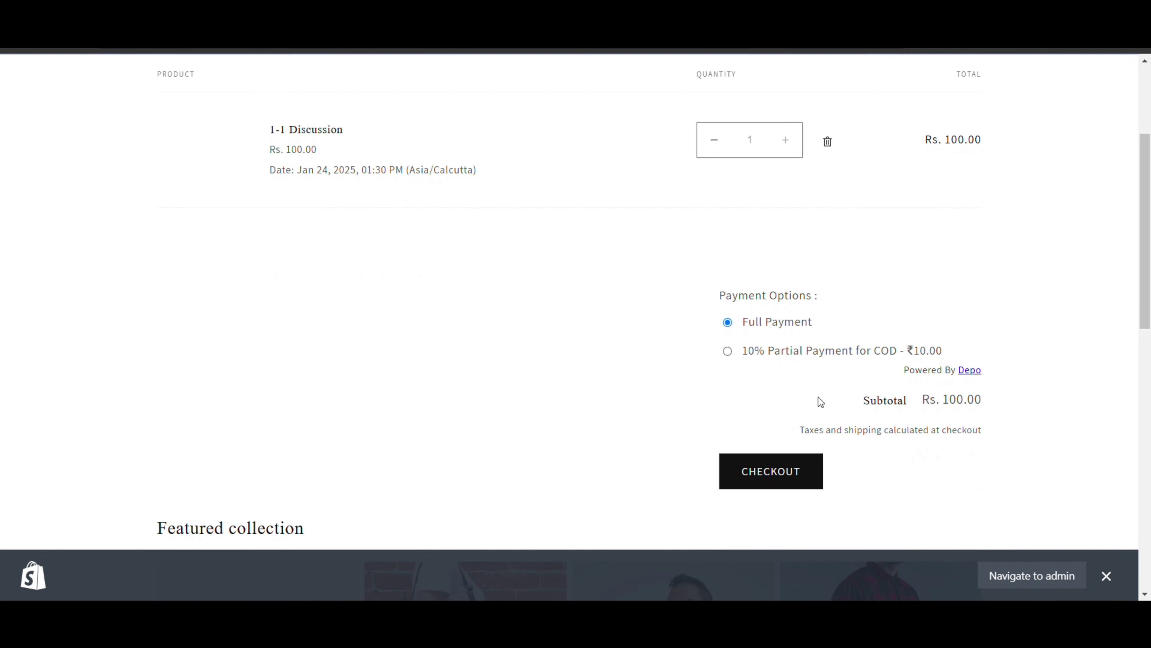
{"action": "scroll", "coordinate": [731, 352], "scroll_direction": "up", "scroll_amount": 4}
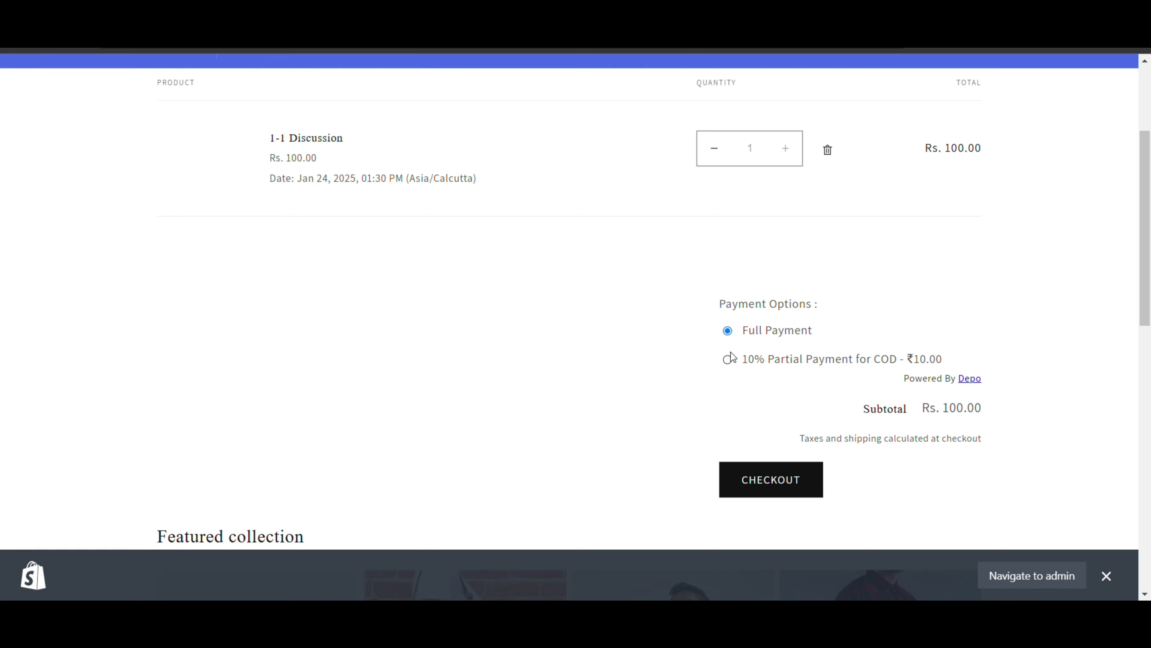
Open the Blue Silk Tuxedo from the featured products and add one in Black to the cart.
{"action": "scroll", "coordinate": [732, 355], "scroll_direction": "down", "scroll_amount": 5}
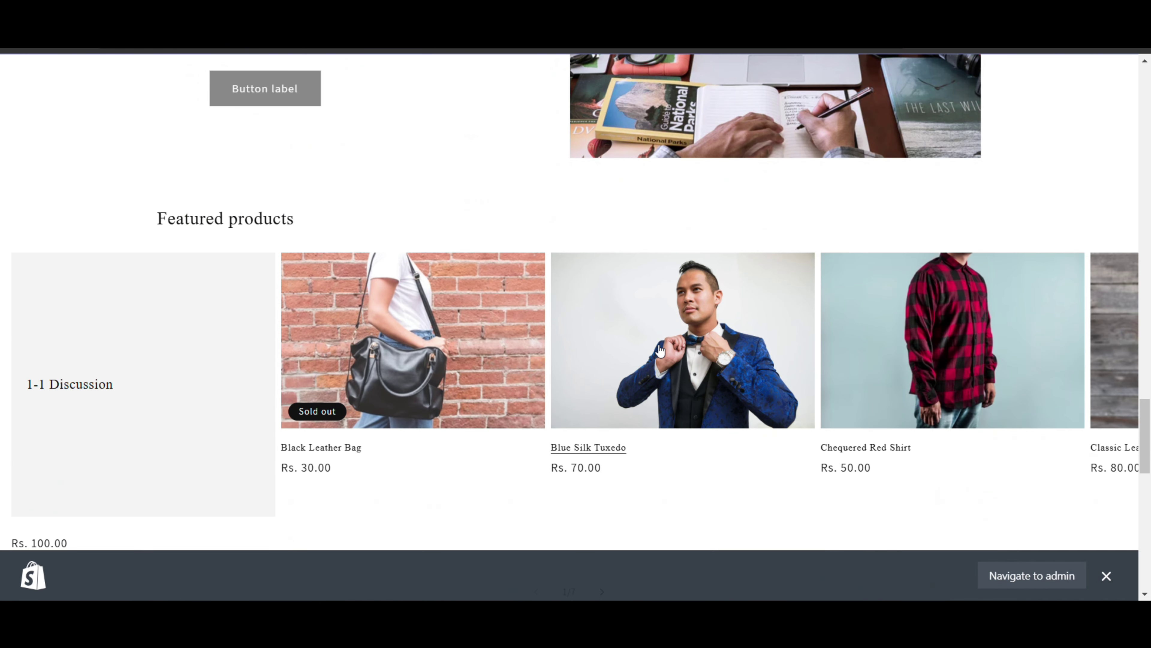
{"action": "left_click", "coordinate": [681, 324]}
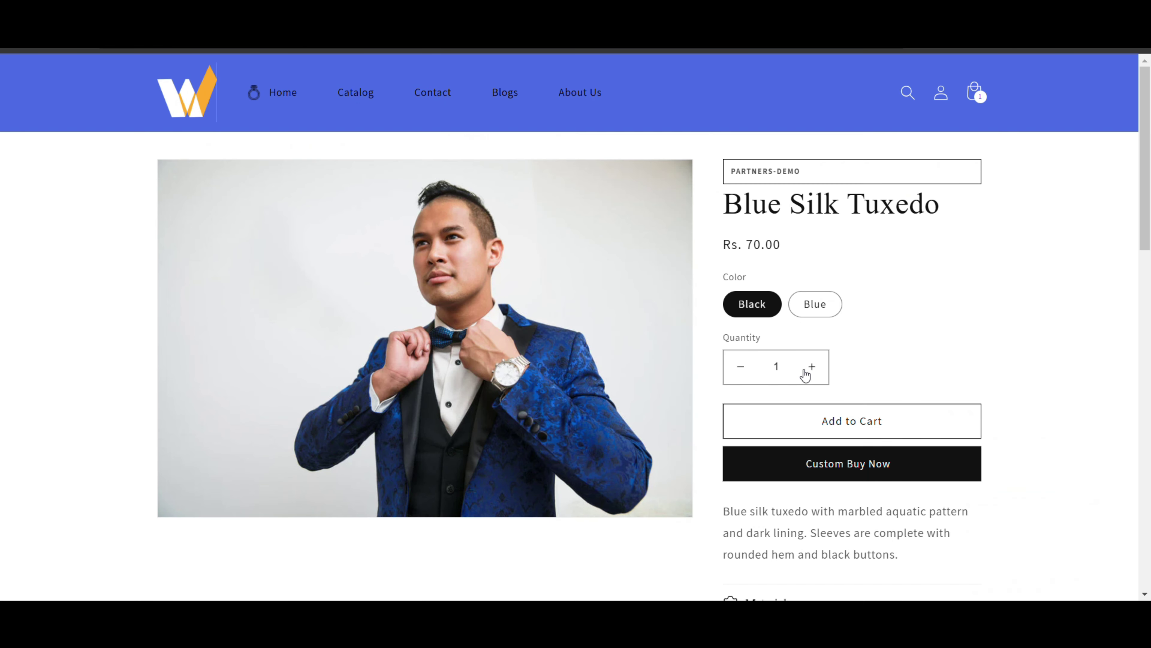
{"action": "left_click", "coordinate": [817, 419]}
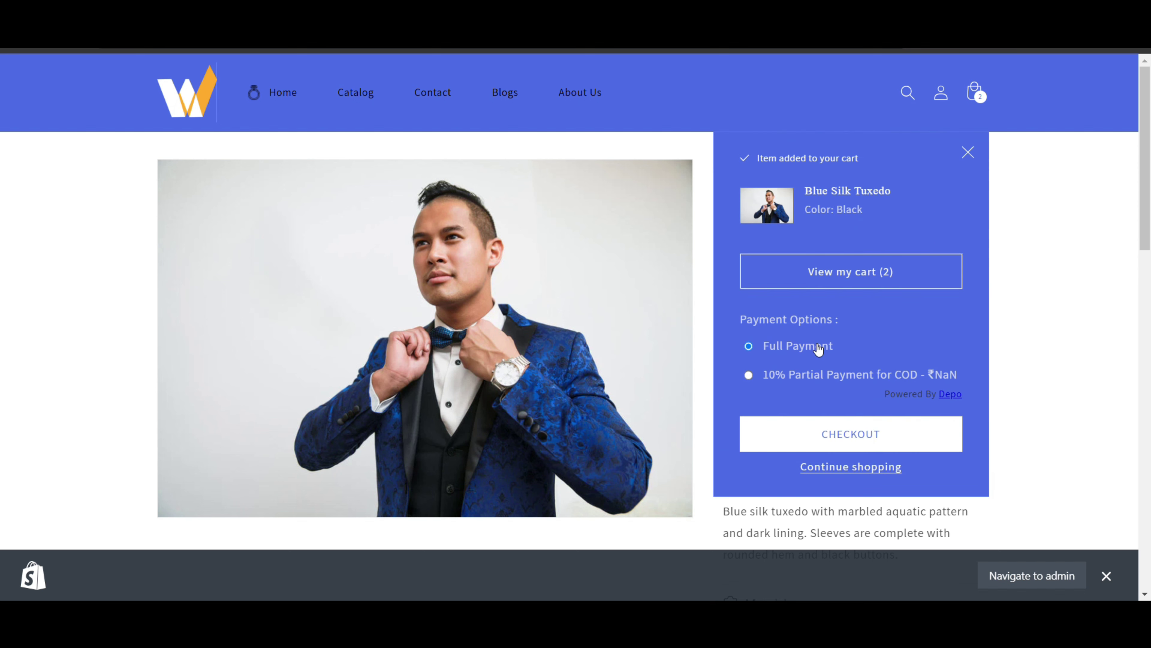
Compare Full Payment with 10% Partial Payment for COD in the added-item popup, choose the partial payment, and view the cart.
{"action": "left_click", "coordinate": [765, 380]}
{"action": "scroll", "coordinate": [815, 383], "scroll_direction": "down", "scroll_amount": 1}
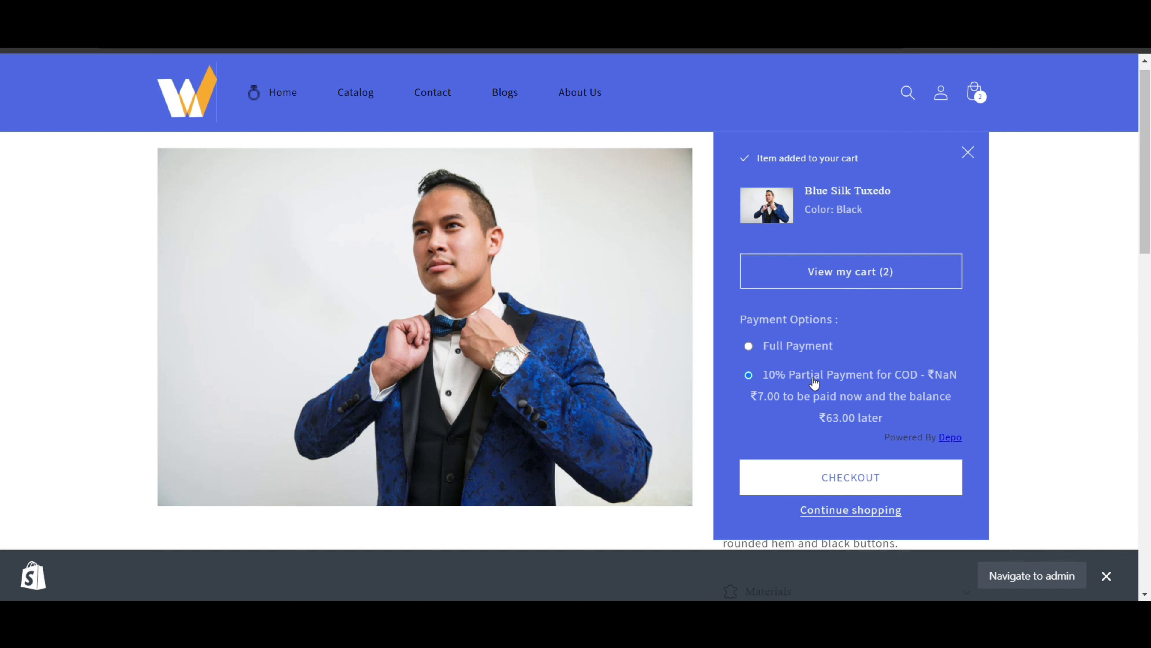
{"action": "scroll", "coordinate": [814, 382], "scroll_direction": "up", "scroll_amount": 1}
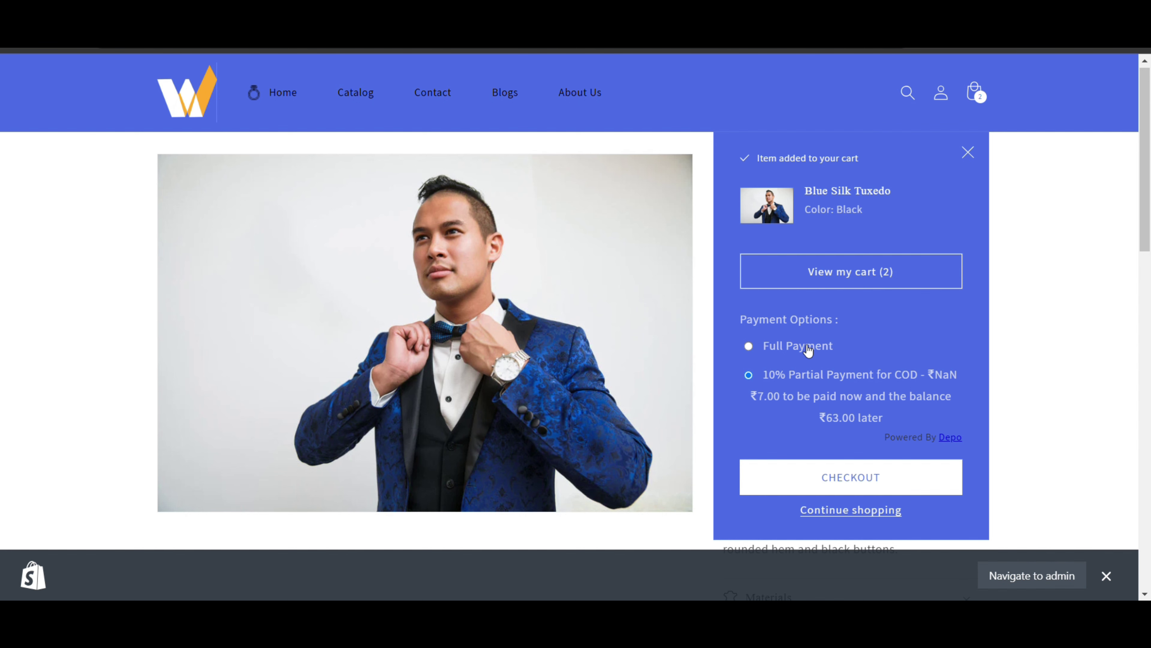
{"action": "double_click", "coordinate": [808, 350]}
{"action": "left_click", "coordinate": [815, 375]}
{"action": "left_click", "coordinate": [793, 347]}
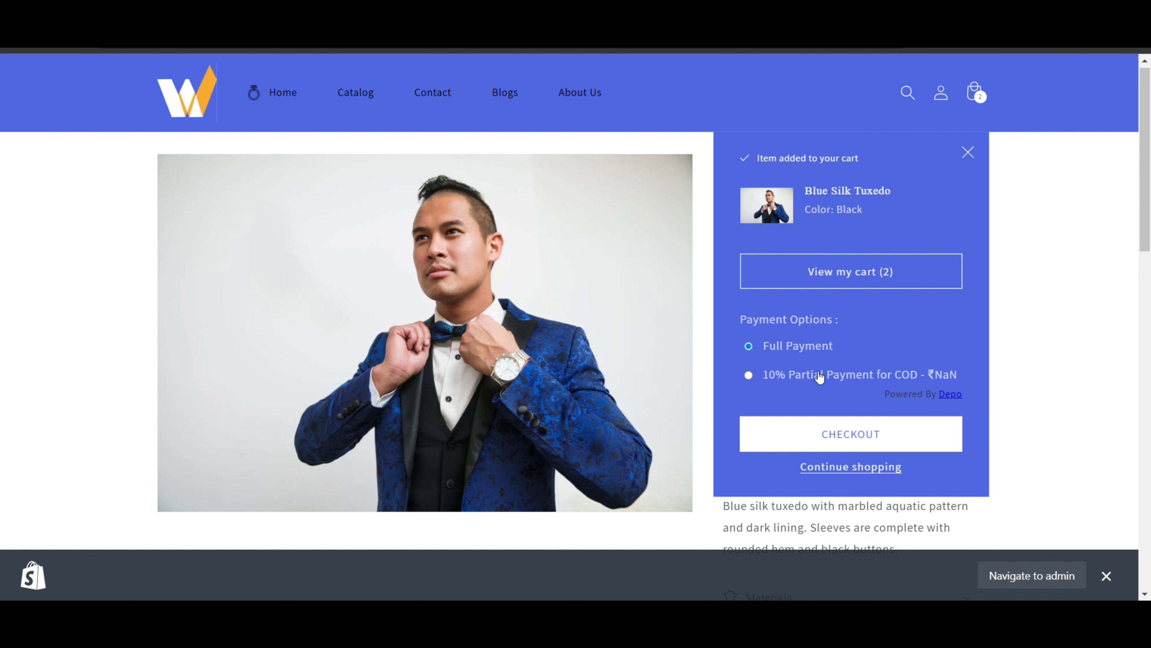
{"action": "left_click", "coordinate": [820, 377]}
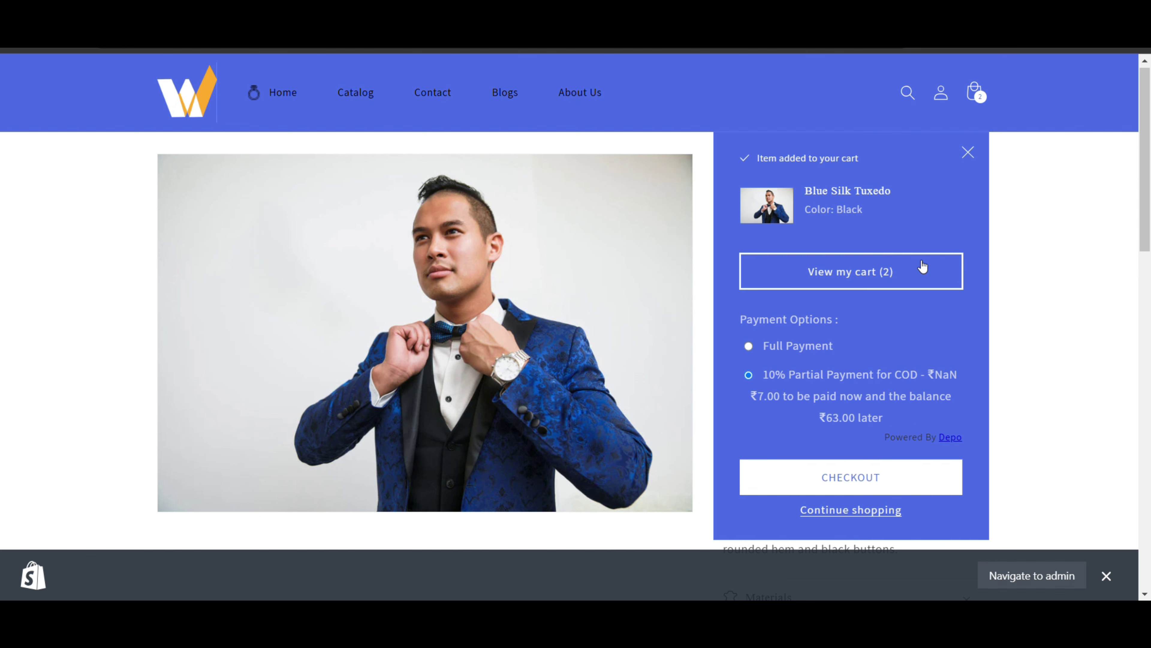
{"action": "left_click", "coordinate": [891, 274]}
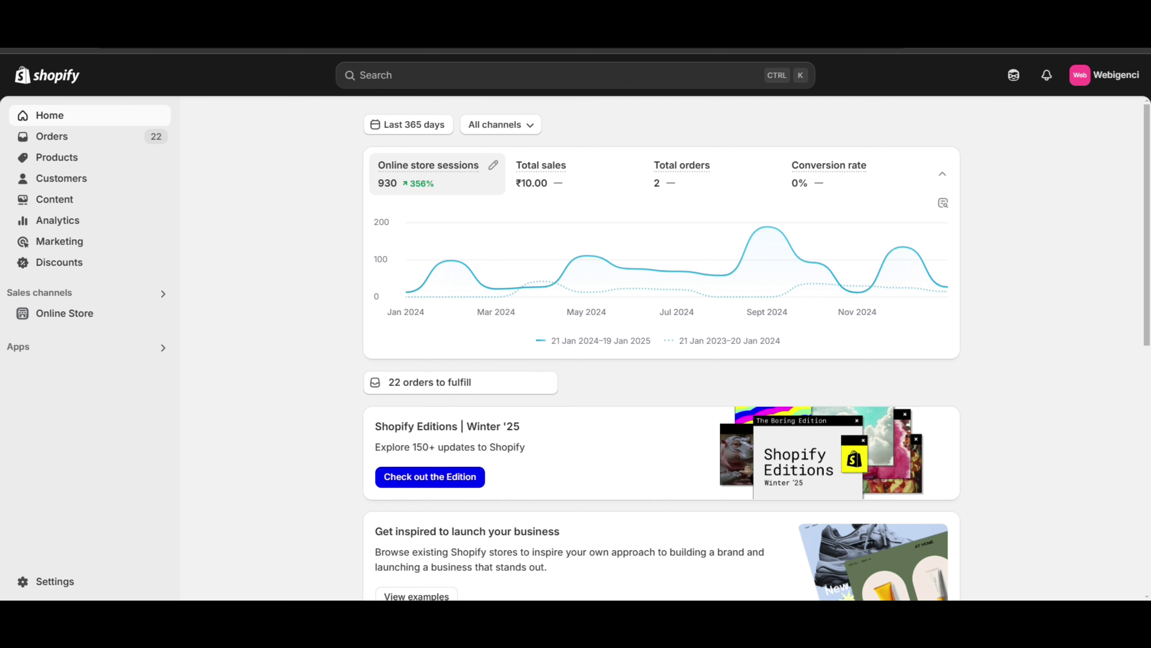
Disable and save partial payments for the cart page in Depo, and open the Advance COD entry under COD (Product Page).
{"action": "left_click", "coordinate": [116, 352]}
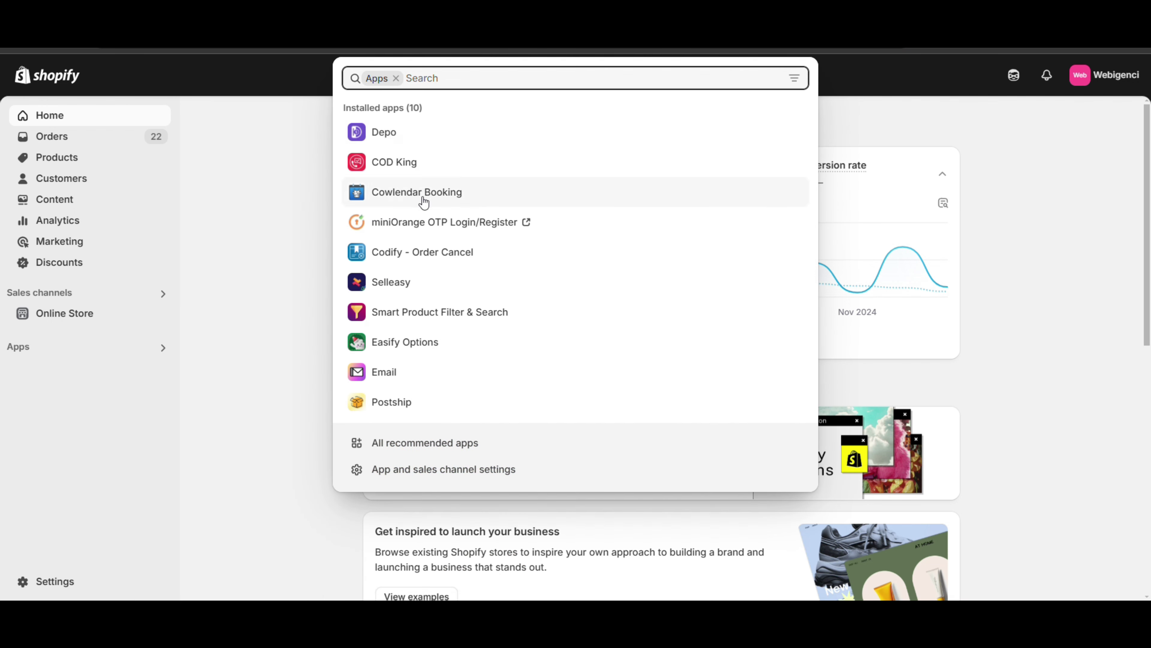
{"action": "left_click", "coordinate": [406, 131]}
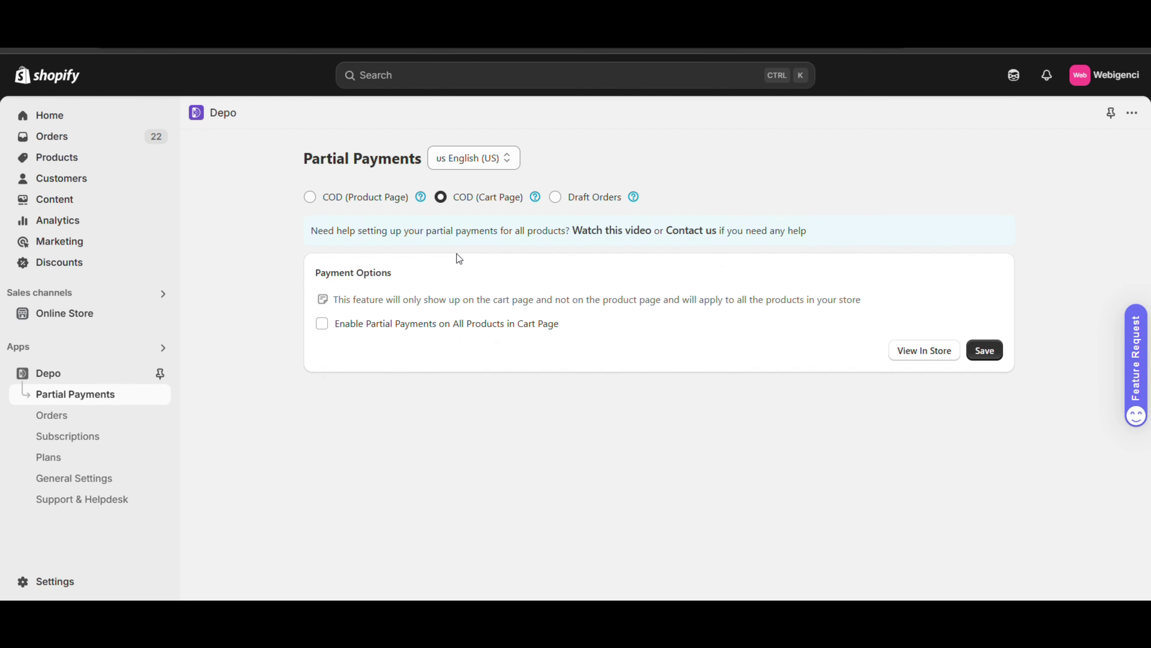
{"action": "left_click", "coordinate": [323, 323]}
{"action": "left_click", "coordinate": [994, 353]}
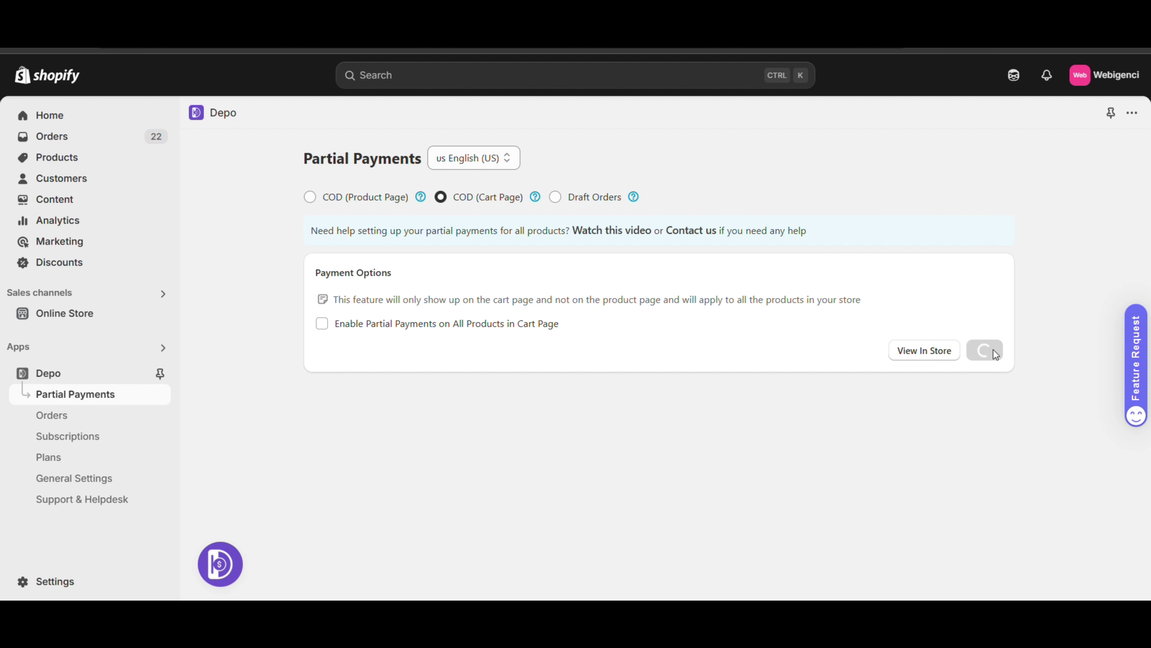
{"action": "left_click", "coordinate": [310, 197]}
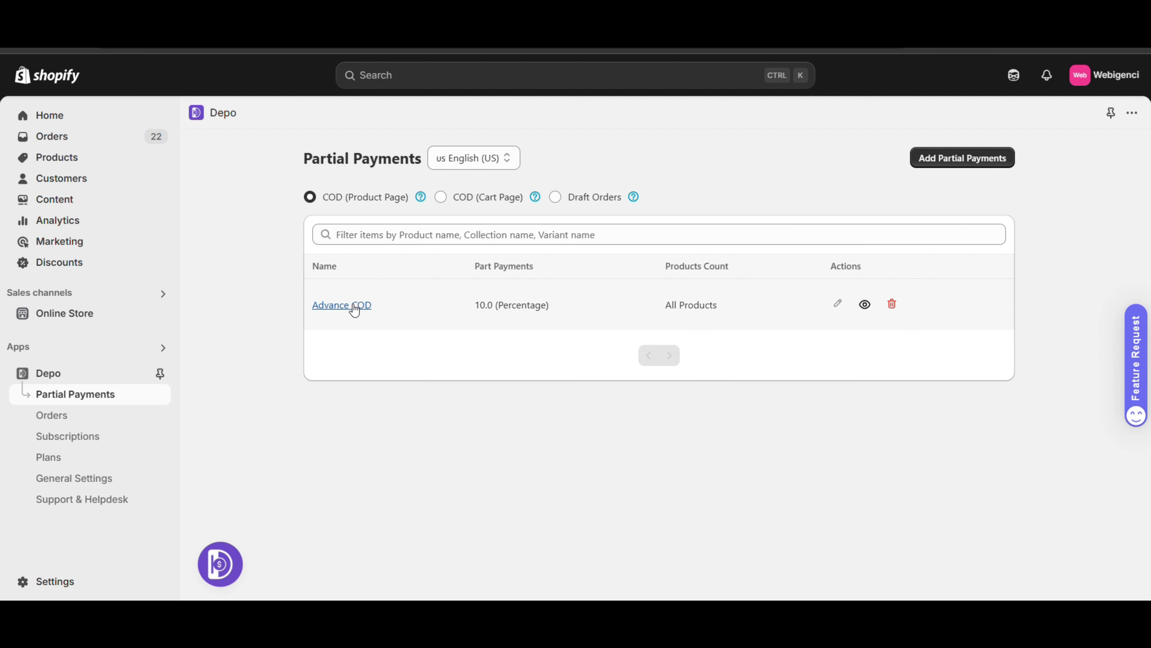
{"action": "left_click", "coordinate": [353, 307]}
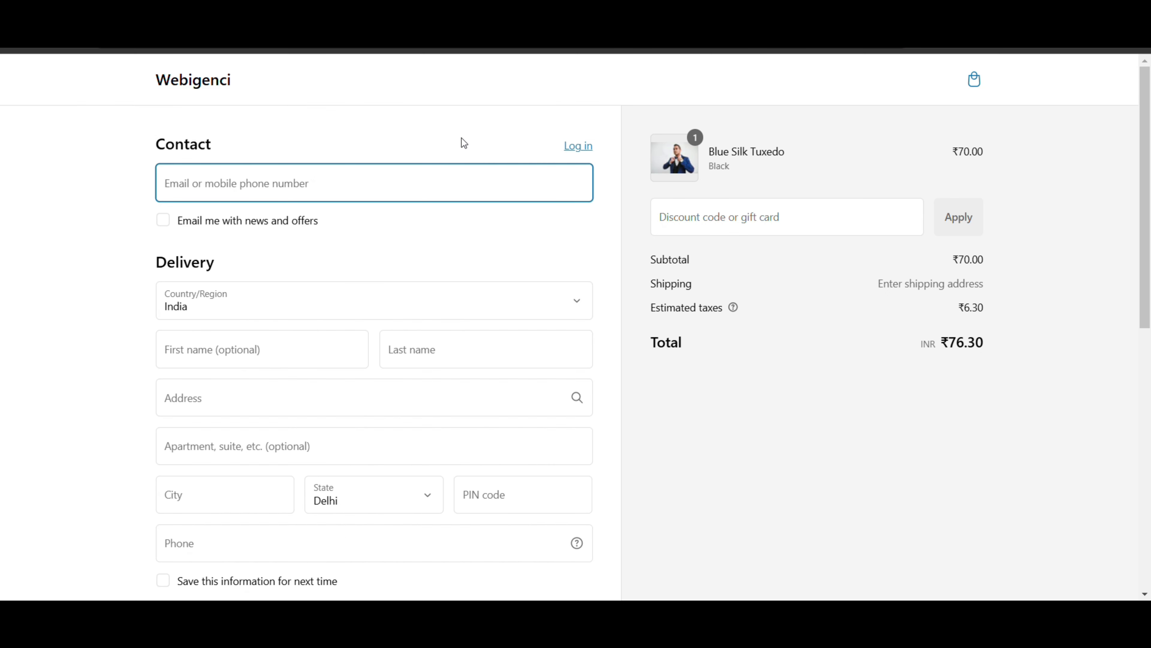
Return from the checkout to the store's cart and remove the Blue Silk Tuxedo from it.
{"action": "left_click_drag", "start_coordinate": [195, 90], "coordinate": [202, 93]}
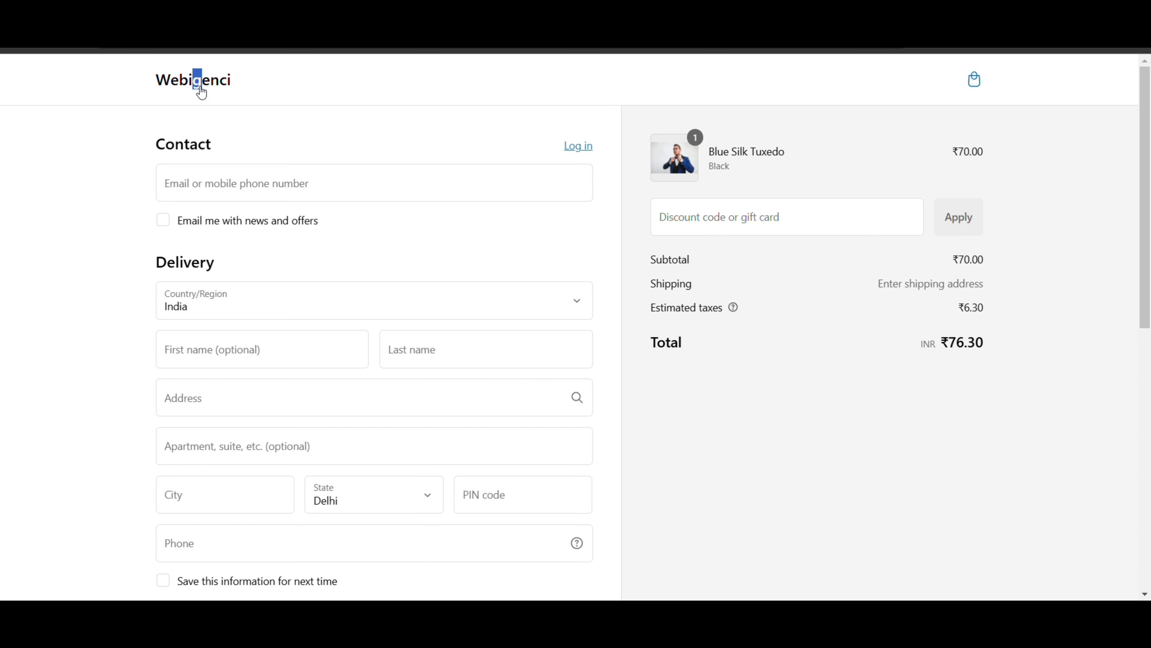
{"action": "left_click", "coordinate": [202, 93]}
{"action": "left_click", "coordinate": [978, 109]}
{"action": "left_click", "coordinate": [830, 333]}
Open the Blue Silk Tuxedo product page from the featured collection and examine its payment options.
{"action": "scroll", "coordinate": [367, 328], "scroll_direction": "down", "scroll_amount": 5}
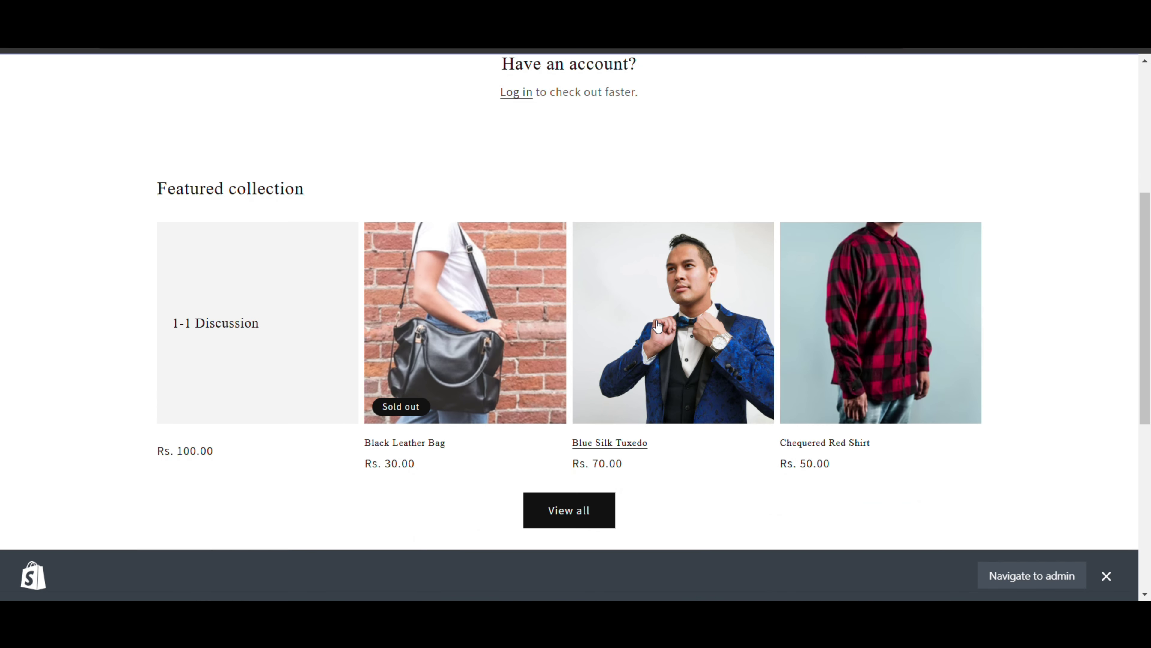
{"action": "left_click", "coordinate": [665, 328]}
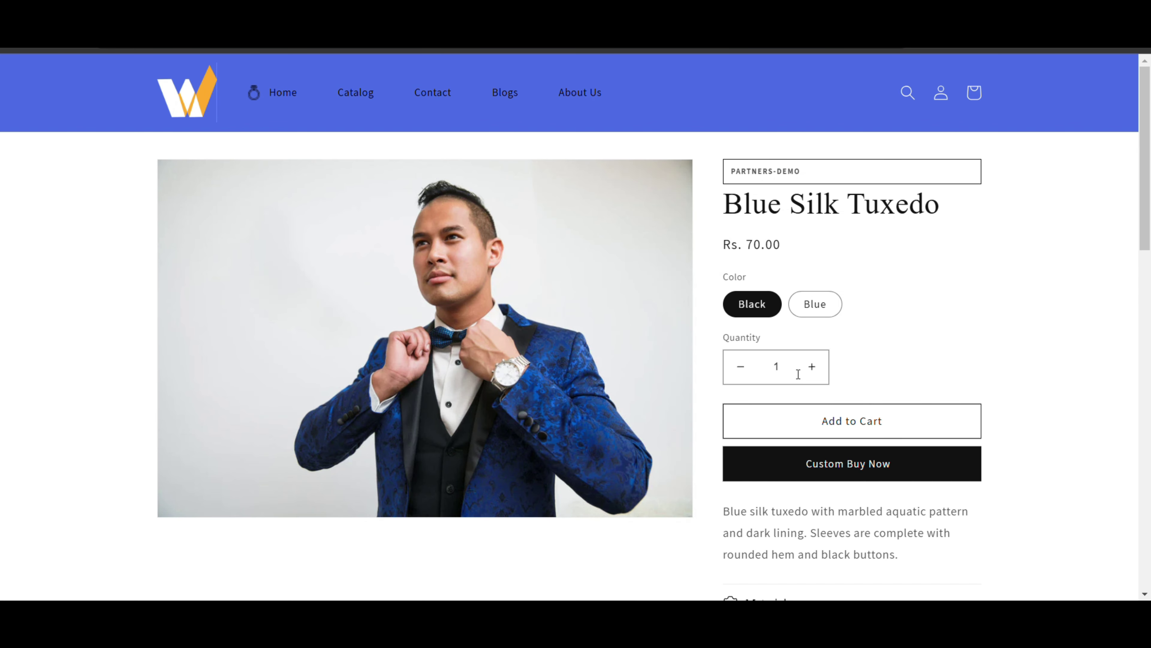
{"action": "scroll", "coordinate": [797, 374], "scroll_direction": "down", "scroll_amount": 2}
{"action": "scroll", "coordinate": [797, 375], "scroll_direction": "up", "scroll_amount": 1}
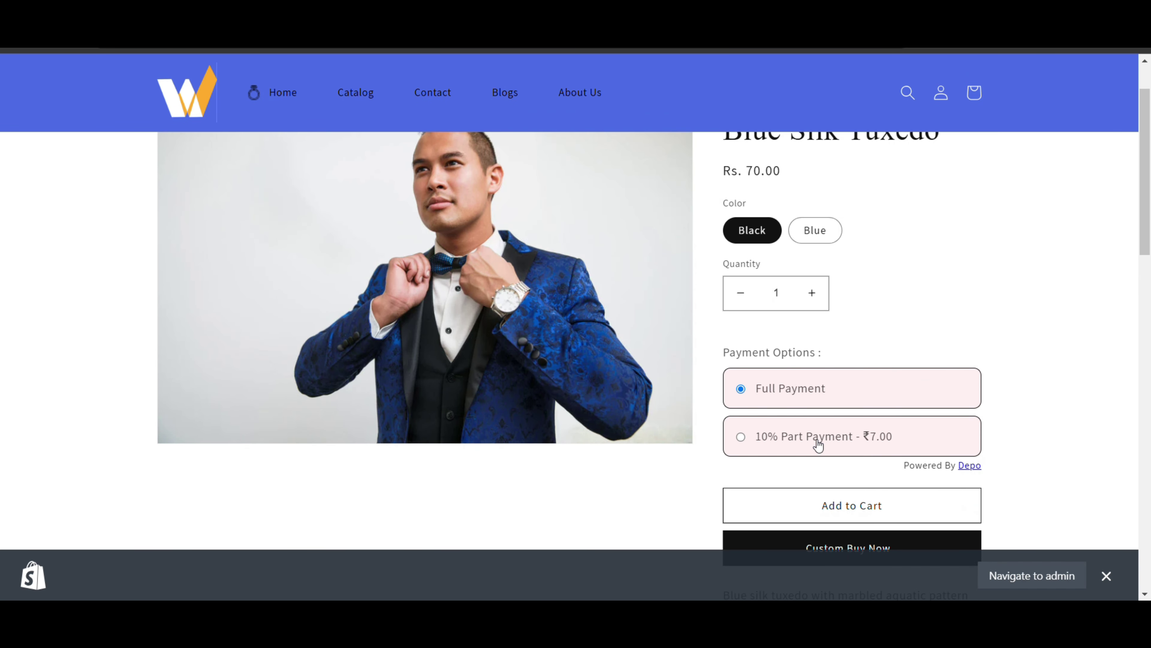
{"action": "scroll", "coordinate": [822, 450], "scroll_direction": "up", "scroll_amount": 2}
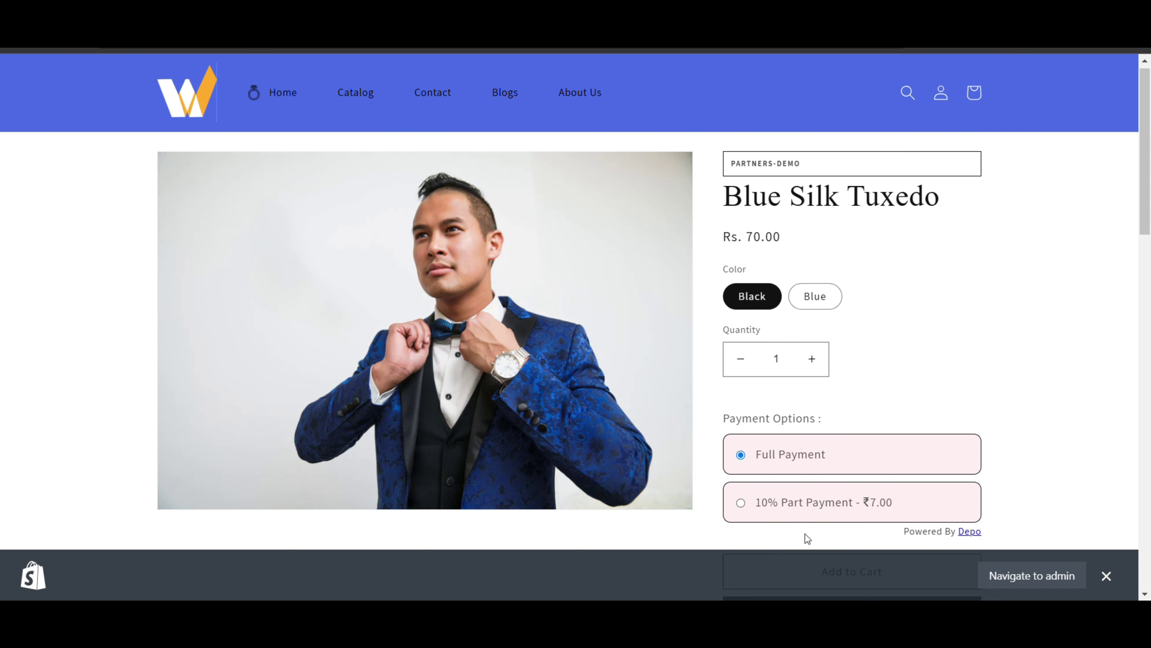
{"action": "scroll", "coordinate": [811, 448], "scroll_direction": "down", "scroll_amount": 1}
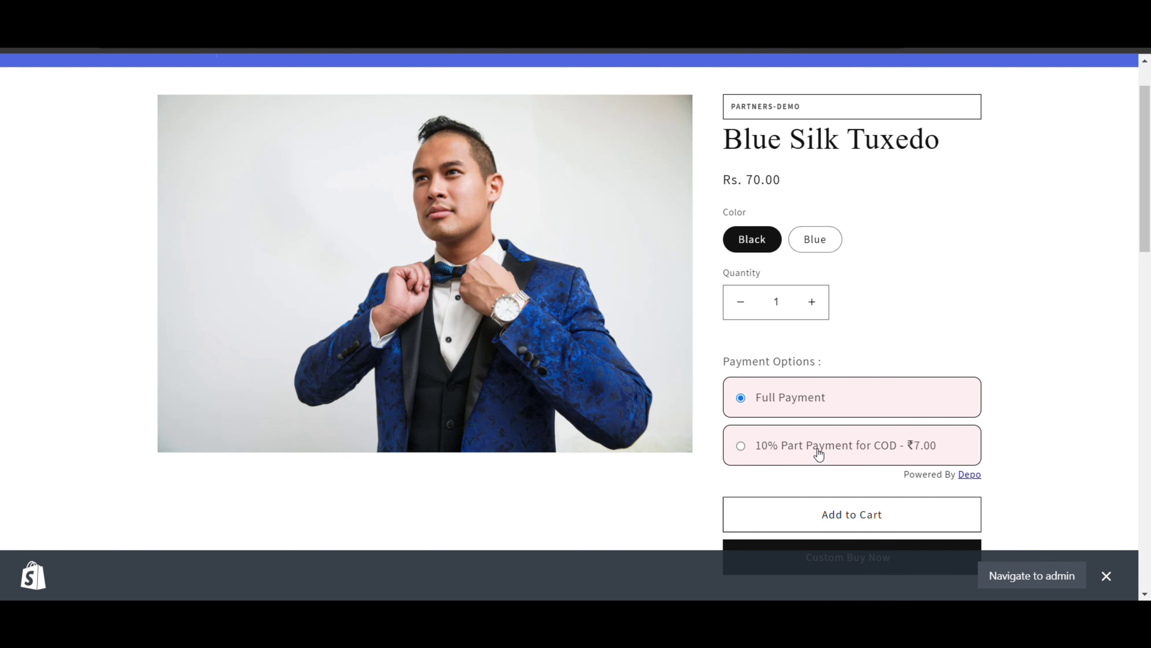
Choose 10% Part Payment for COD on the Blue Silk Tuxedo, add it to the cart, and proceed to checkout.
{"action": "left_click", "coordinate": [867, 447]}
{"action": "scroll", "coordinate": [817, 449], "scroll_direction": "down", "scroll_amount": 2}
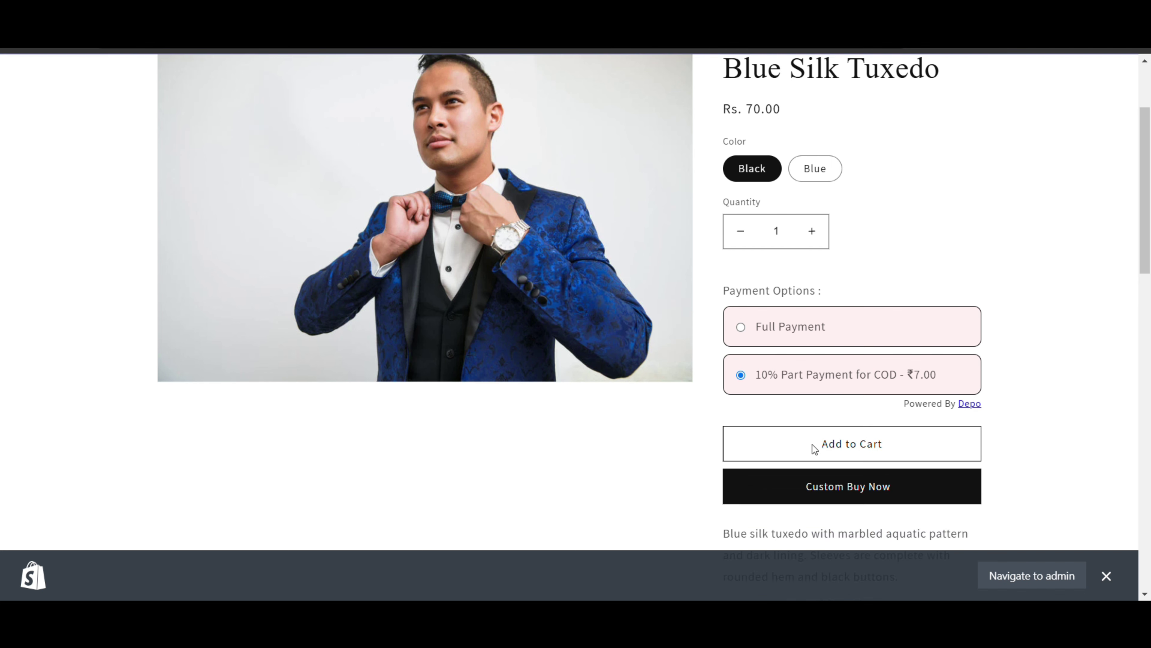
{"action": "left_click", "coordinate": [856, 447]}
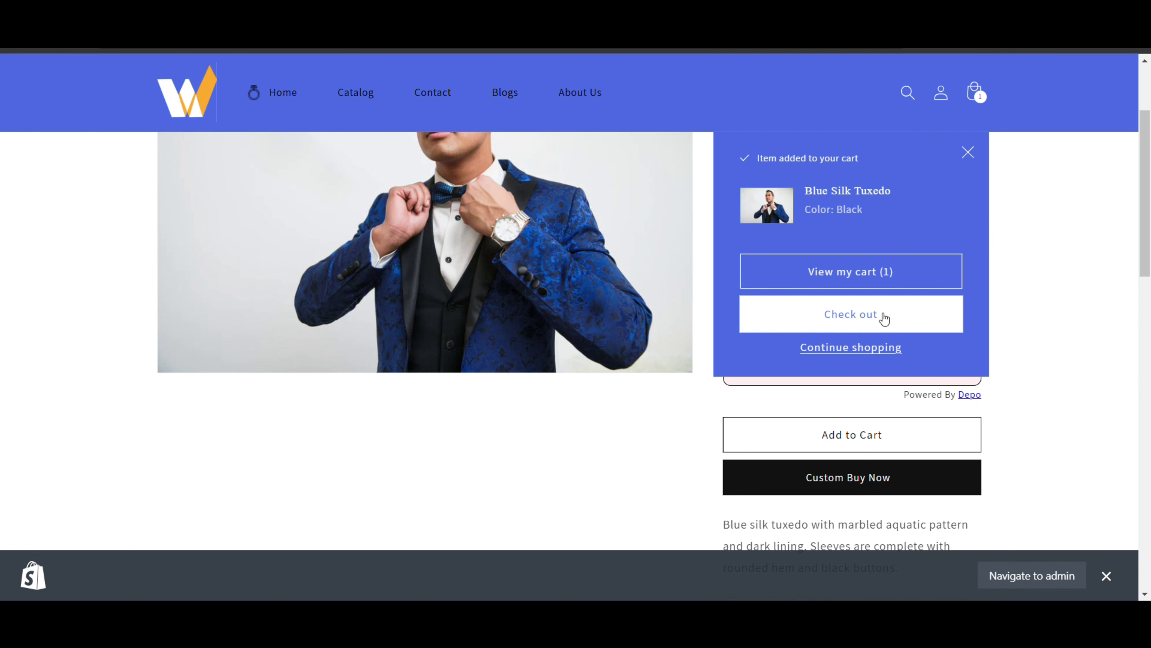
{"action": "left_click", "coordinate": [884, 319]}
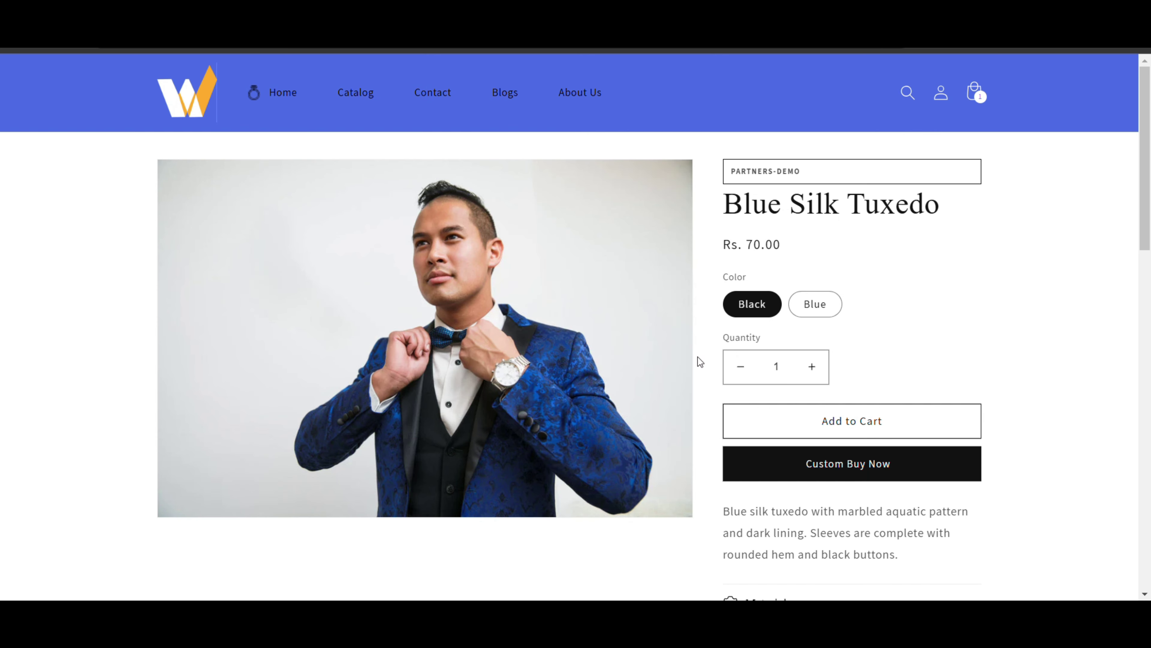
Review the payment options and purchase buttons on the Blue Silk Tuxedo page once more.
{"action": "scroll", "coordinate": [856, 392], "scroll_direction": "down", "scroll_amount": 5}
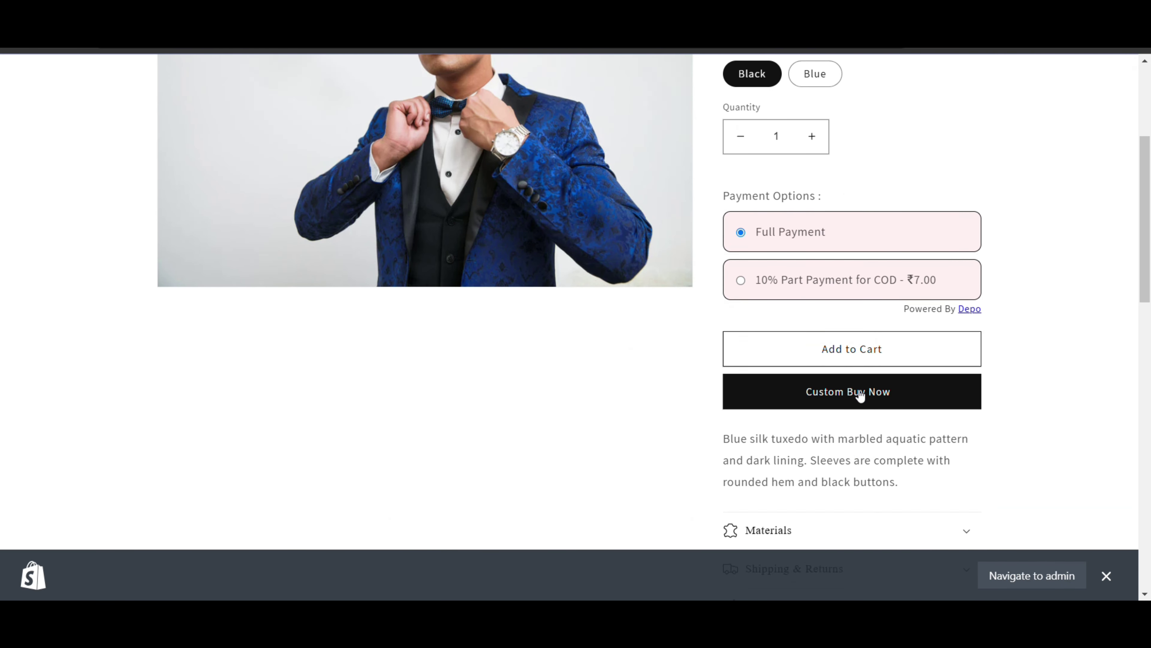
{"action": "scroll", "coordinate": [858, 394], "scroll_direction": "up", "scroll_amount": 4}
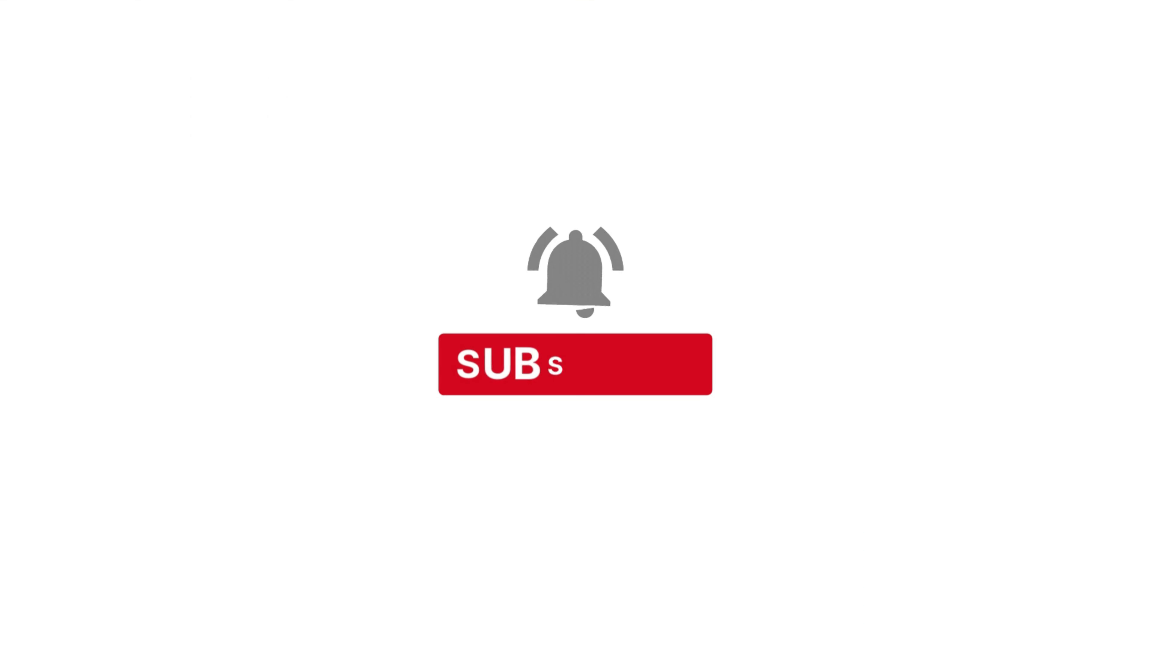